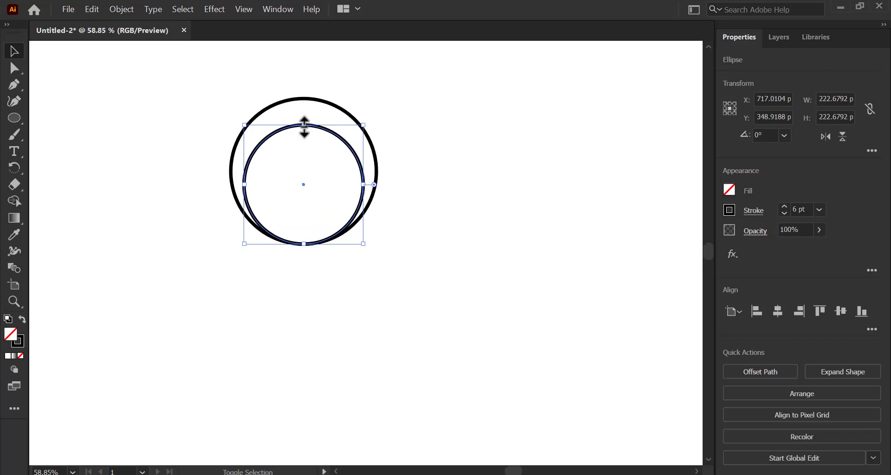
# Step: Shrink the inner face circle to about 201 px and draw a narrow neck rectangle about 70 px tall beneath it
pyautogui.moveTo(304, 127); pyautogui.dragTo(305, 141)
pyautogui.moveTo(277, 230)
pyautogui.mouseDown()
pyautogui.moveTo(290, 265)
pyautogui.moveTo(305, 270)
pyautogui.mouseUp()
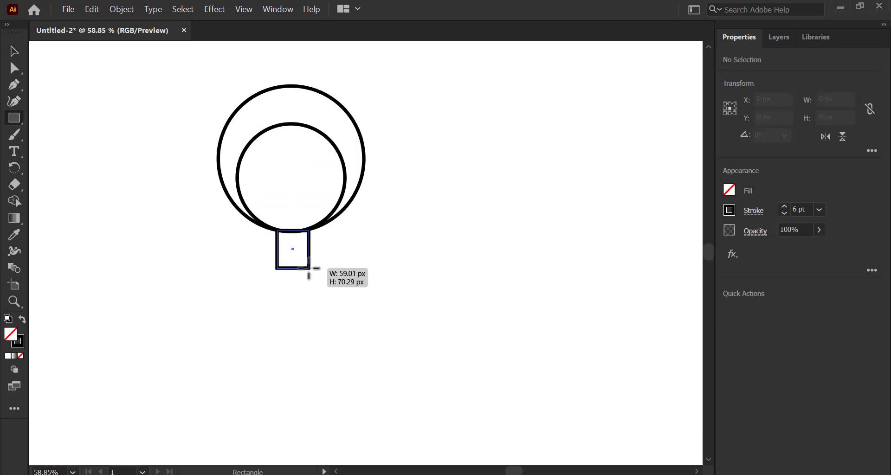
# Step: Duplicate the inner face circle to the lower left of the head and shrink the copy to about 138 px
pyautogui.press('v')
pyautogui.click(335, 148)
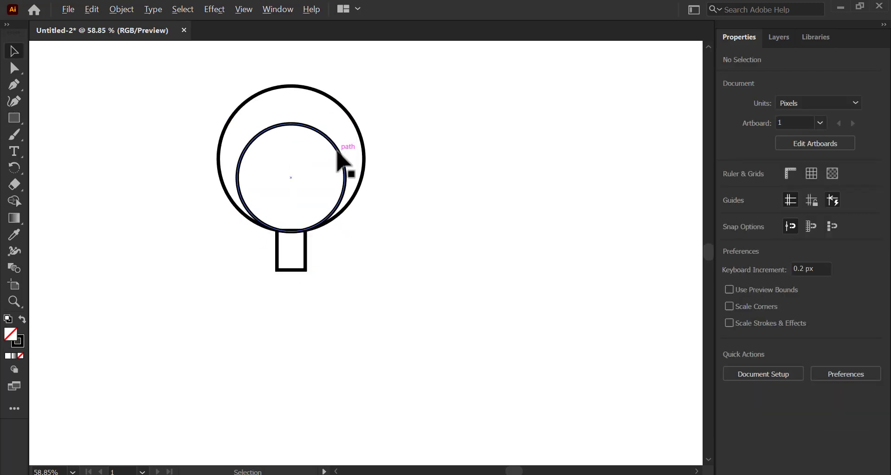
pyautogui.moveTo(338, 153); pyautogui.dragTo(231, 226)
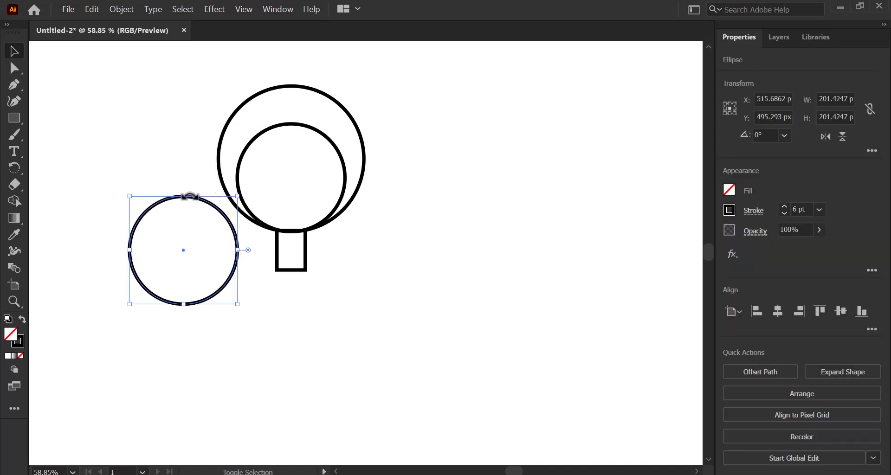
pyautogui.moveTo(185, 197); pyautogui.dragTo(186, 230)
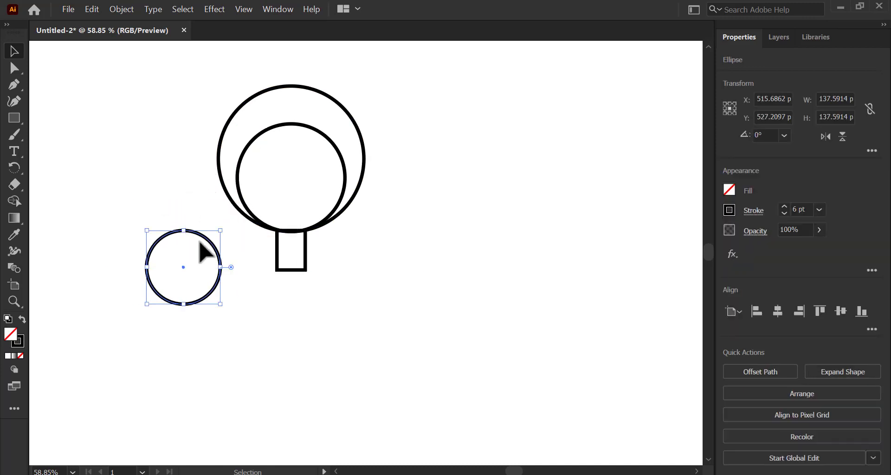
# Step: Cover the upper half of the copied circle with a rectangle and subtract it with Minus Front to leave a half circle
pyautogui.moveTo(113, 207); pyautogui.dragTo(227, 268)
pyautogui.press('v')
pyautogui.keyDown('shift'); pyautogui.click(189, 304); pyautogui.keyUp('shift')
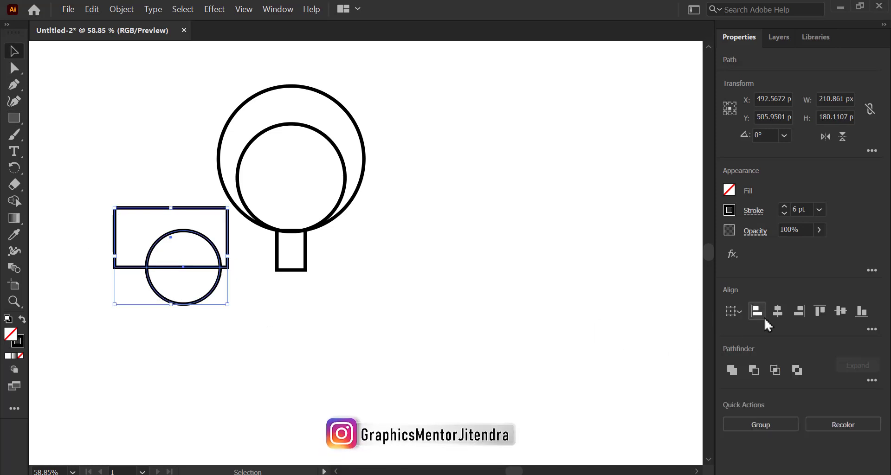
pyautogui.click(754, 371)
# Step: Place the half circle in the lower part of the face as a mouth and scale it down
pyautogui.click(205, 284)
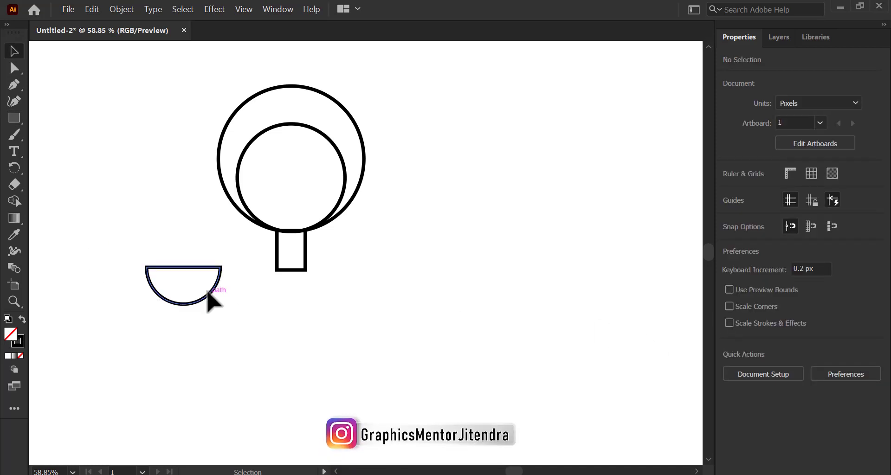
pyautogui.moveTo(209, 302); pyautogui.dragTo(319, 218)
pyautogui.moveTo(293, 183); pyautogui.dragTo(293, 198)
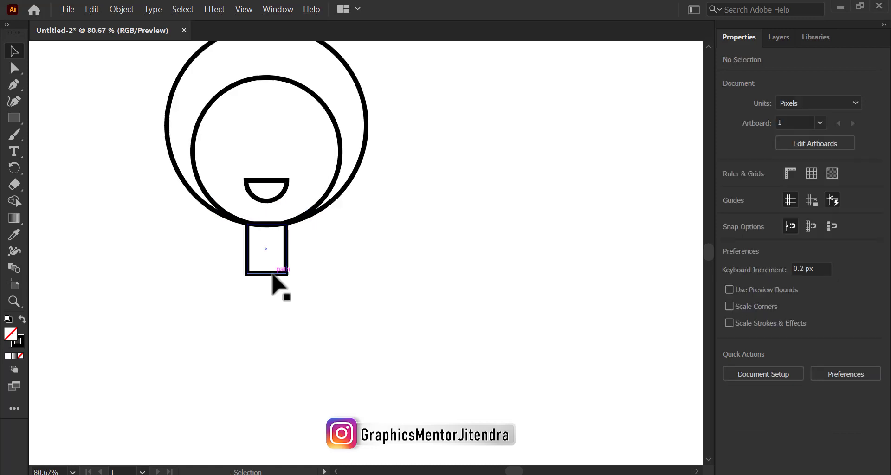
# Step: Duplicate the neck rectangle directly below itself and widen the copy to about 110 px
pyautogui.moveTo(272, 275); pyautogui.dragTo(273, 325)
pyautogui.moveTo(247, 298); pyautogui.dragTo(229, 300)
# Step: Turn the wide rectangle into a downward-pointing collar triangle by deleting its lower-left corner and repositioning the remaining points under the neck
pyautogui.click(16, 72)
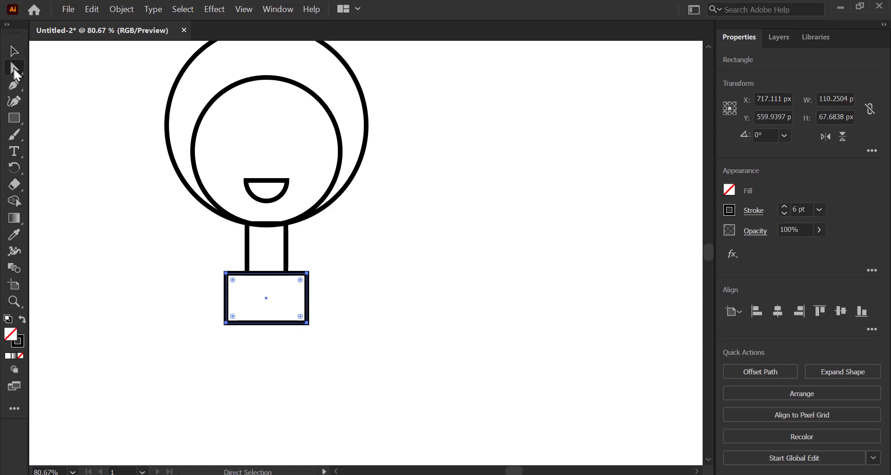
pyautogui.click(14, 85)
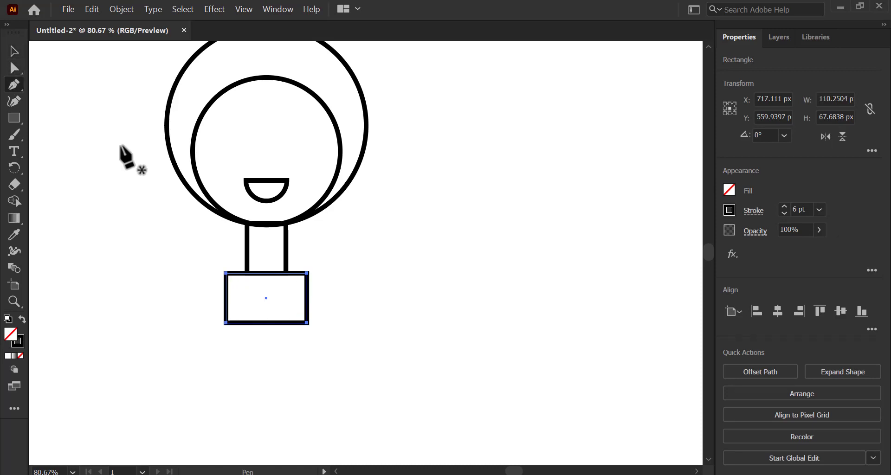
pyautogui.click(226, 323)
pyautogui.press('a')
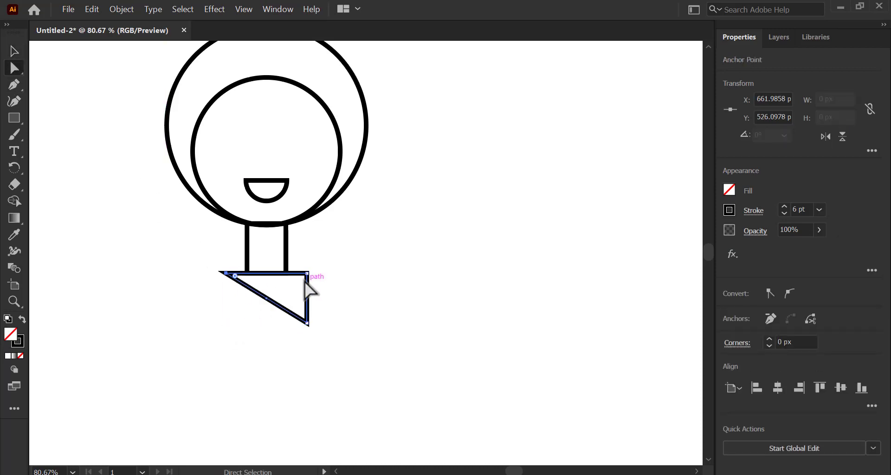
pyautogui.moveTo(306, 275); pyautogui.dragTo(246, 274)
pyautogui.moveTo(308, 323); pyautogui.dragTo(267, 328)
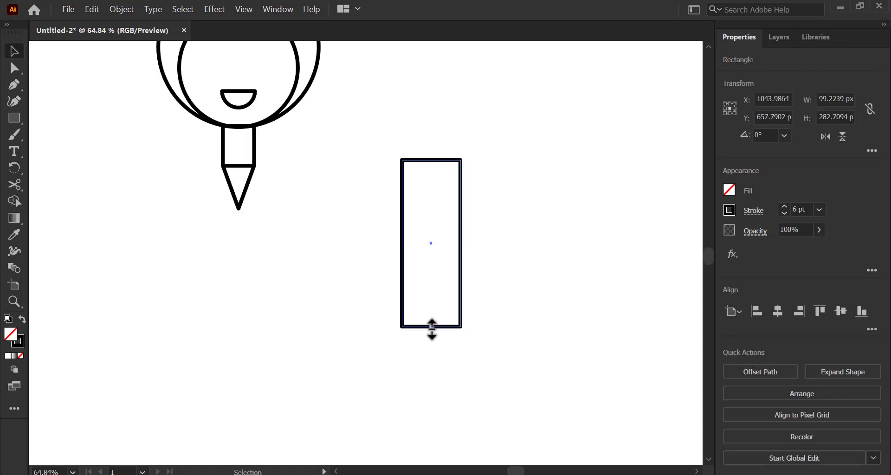
# Step: Resize the tall coat rectangle to about 108 × 313 px and strongly round its upper-left corner
pyautogui.moveTo(432, 328); pyautogui.dragTo(431, 345)
pyautogui.moveTo(402, 256)
pyautogui.mouseDown()
pyautogui.moveTo(390, 256)
pyautogui.moveTo(397, 255)
pyautogui.mouseUp()
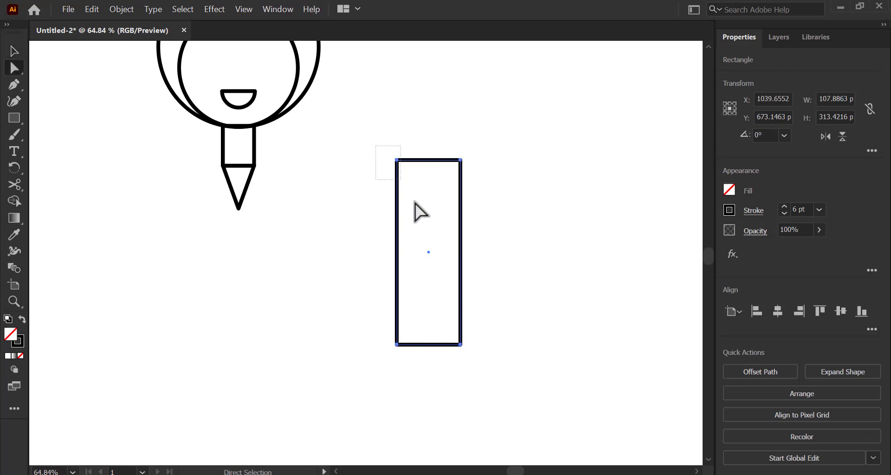
pyautogui.moveTo(416, 204); pyautogui.dragTo(423, 253)
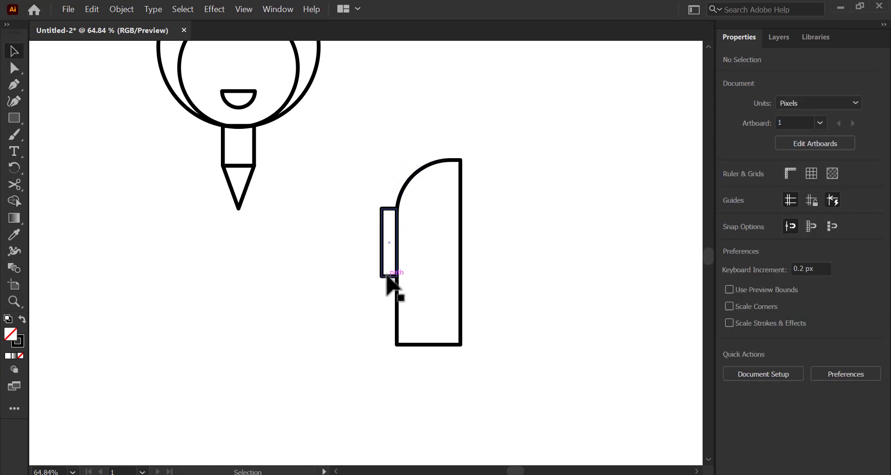
# Step: Cut a notch from the coat shape's lower-left corner with the small rectangle, and lower the notch's horizontal edge slightly
pyautogui.moveTo(386, 277); pyautogui.dragTo(400, 350)
pyautogui.moveTo(398, 312); pyautogui.dragTo(395, 312)
pyautogui.moveTo(465, 371); pyautogui.dragTo(403, 328)
pyautogui.click(753, 370)
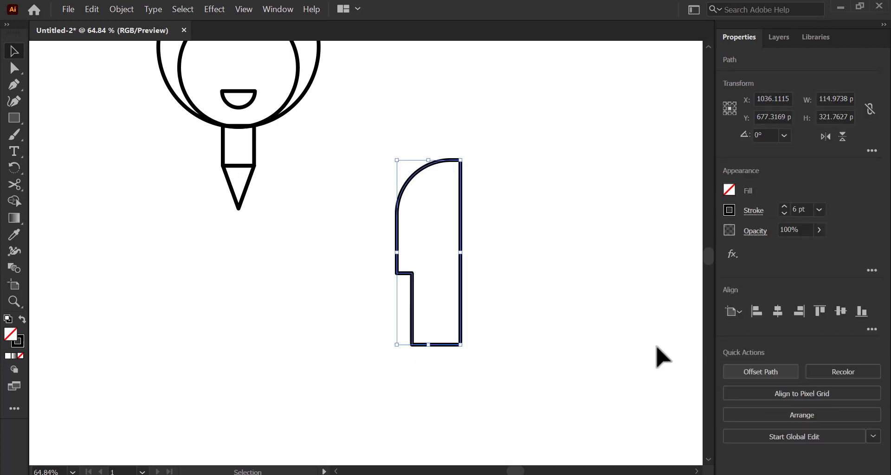
pyautogui.press('a')
pyautogui.moveTo(386, 262); pyautogui.dragTo(436, 279)
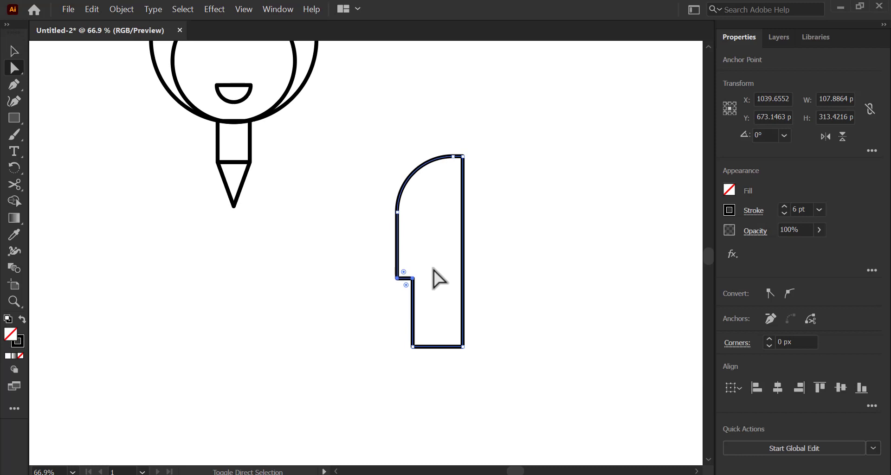
# Step: Draw an ellipse about 34 × 44 px and place it over the inner corner of the coat's notch
pyautogui.moveTo(331, 269); pyautogui.dragTo(352, 300)
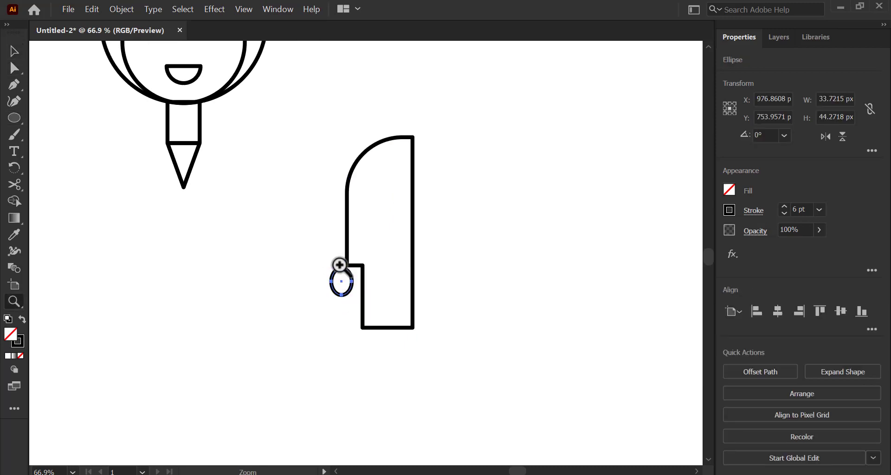
pyautogui.moveTo(339, 265)
pyautogui.mouseDown()
pyautogui.moveTo(392, 296)
pyautogui.moveTo(342, 279)
pyautogui.mouseUp()
pyautogui.press('v')
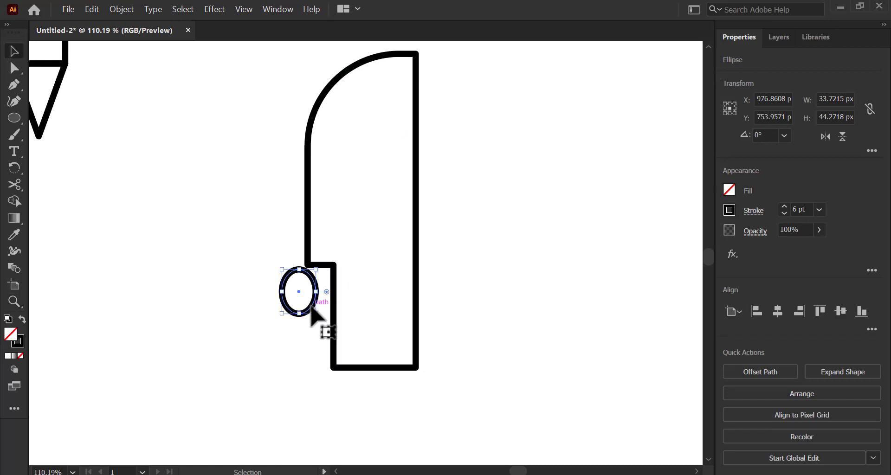
pyautogui.moveTo(311, 308); pyautogui.dragTo(336, 289)
# Step: Trim the ellipse with Shape Builder so only the part below the sleeve edge remains as a hand
pyautogui.moveTo(396, 327); pyautogui.dragTo(264, 278)
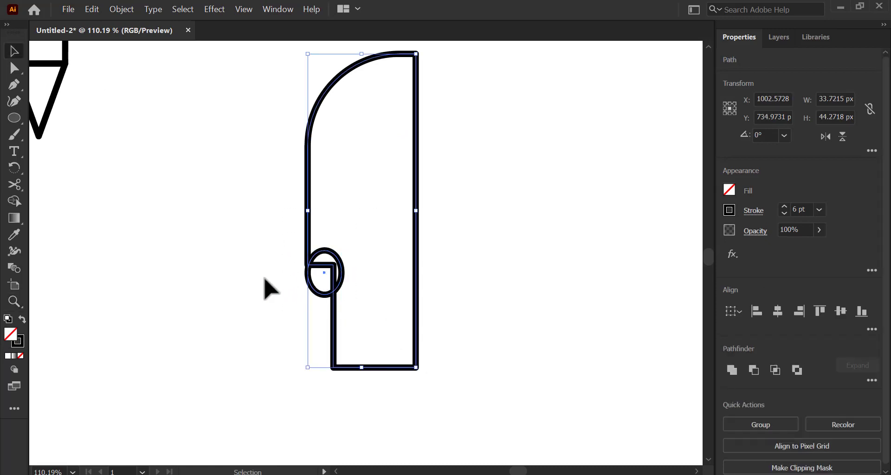
pyautogui.hotkey('shift', 'm')
pyautogui.moveTo(325, 254); pyautogui.dragTo(340, 288)
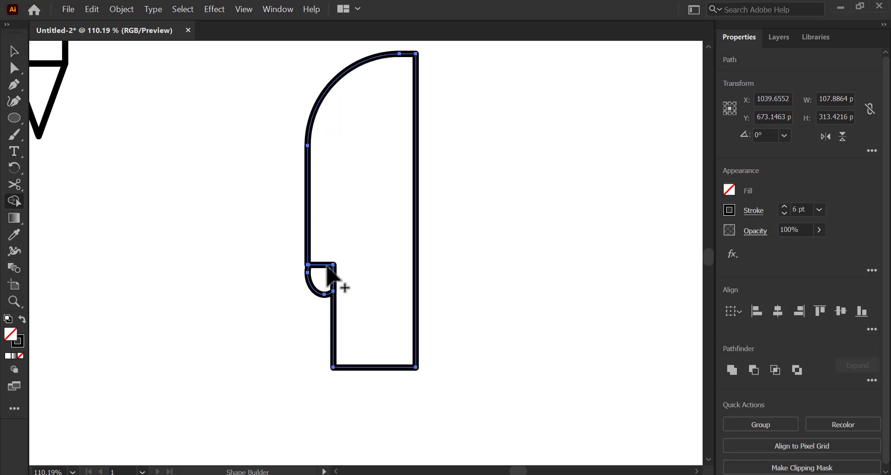
# Step: Duplicate the coat half with its hand to the right, flip the copy horizontally and move it closer to the original
pyautogui.scroll(-2, 162, 315)
pyautogui.press('v')
pyautogui.moveTo(273, 296); pyautogui.dragTo(403, 294)
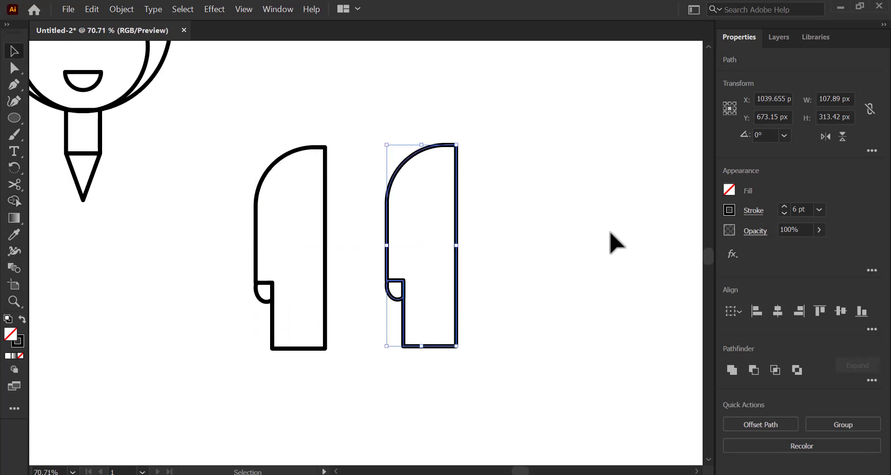
pyautogui.click(829, 138)
pyautogui.moveTo(387, 232); pyautogui.dragTo(365, 234)
# Step: Move both coat halves together under the neck, centred around the collar triangle
pyautogui.moveTo(261, 169); pyautogui.dragTo(380, 281)
pyautogui.moveTo(286, 286); pyautogui.dragTo(409, 292)
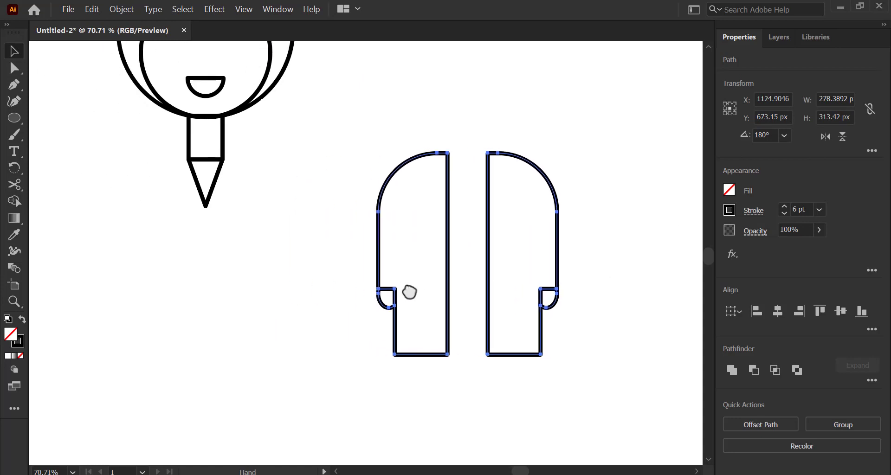
pyautogui.moveTo(444, 262)
pyautogui.mouseDown()
pyautogui.moveTo(199, 289)
pyautogui.moveTo(175, 279)
pyautogui.moveTo(183, 269)
pyautogui.mouseUp()
pyautogui.moveTo(184, 269); pyautogui.dragTo(183, 269)
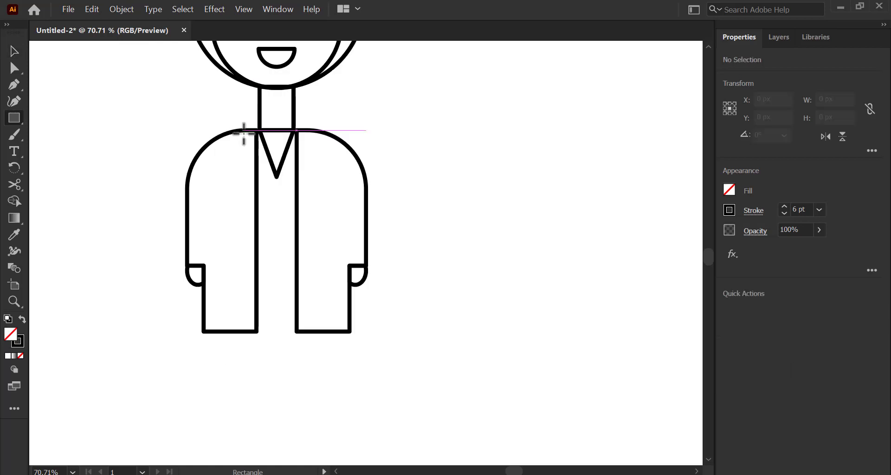
# Step: Draw a shirt rectangle about 113 × 189 px across the coat opening and a tall leg rectangle to the right of the body
pyautogui.moveTo(243, 130)
pyautogui.mouseDown()
pyautogui.moveTo(302, 255)
pyautogui.moveTo(319, 254)
pyautogui.mouseUp()
pyautogui.hscroll(3, 335, 165)
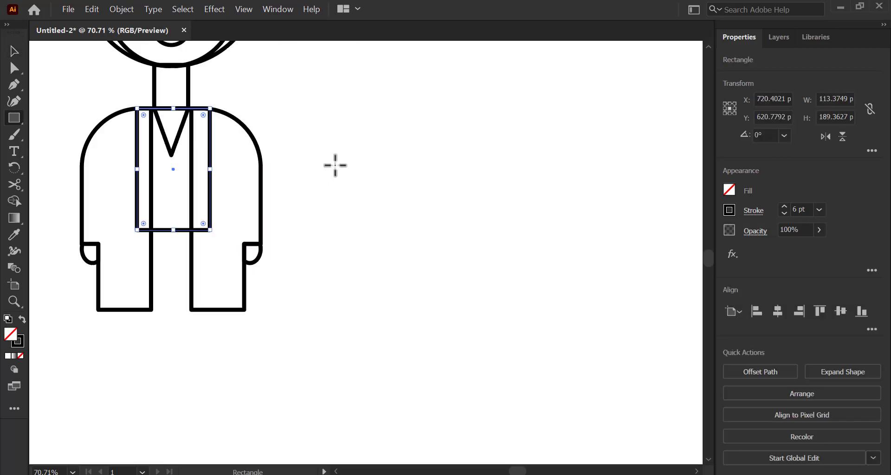
pyautogui.moveTo(335, 139); pyautogui.dragTo(418, 380)
# Step: Round the lower corners of the small shoe rectangle at the bottom of the leg into a semicircular end
pyautogui.hotkey('ctrl', 'shift', 'a')
pyautogui.press('a')
pyautogui.moveTo(371, 353); pyautogui.dragTo(350, 290)
pyautogui.press('v')
pyautogui.click(347, 405)
pyautogui.scroll(3, 348, 406)
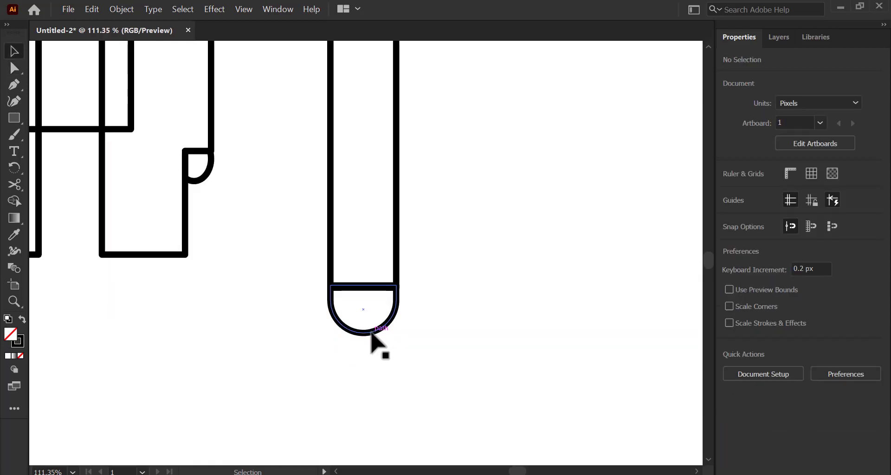
# Step: Add a sole to the shoe from a slightly lower copy stretched to about 54 px tall, trimming the overlap with Shape Builder
pyautogui.moveTo(375, 332); pyautogui.dragTo(377, 349)
pyautogui.keyDown('shift'); pyautogui.click(318, 311); pyautogui.keyUp('shift')
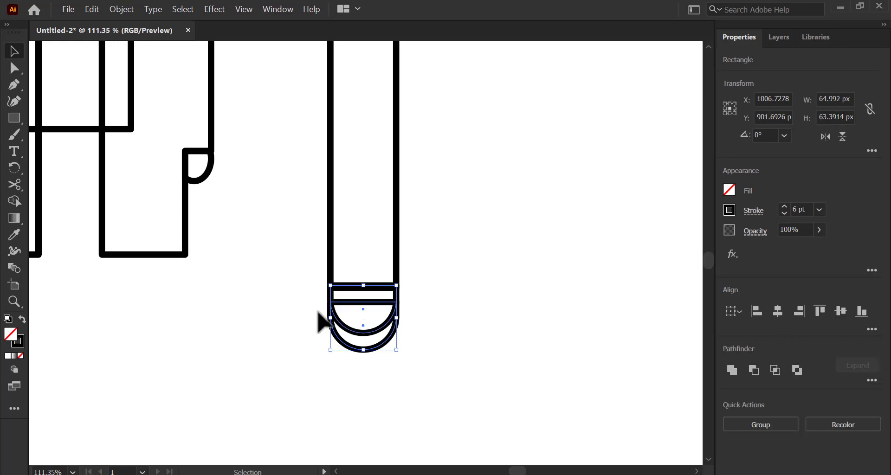
pyautogui.click(316, 348)
pyautogui.moveTo(364, 352); pyautogui.dragTo(367, 353)
pyautogui.moveTo(364, 305); pyautogui.dragTo(367, 301)
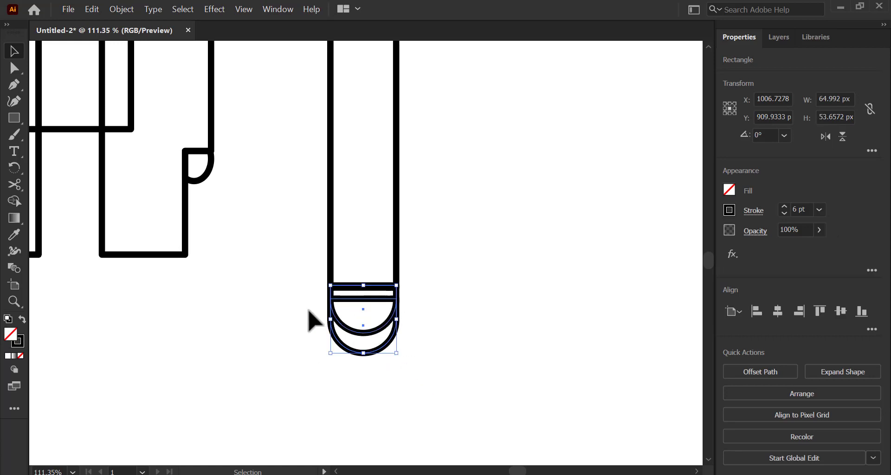
pyautogui.click(14, 201)
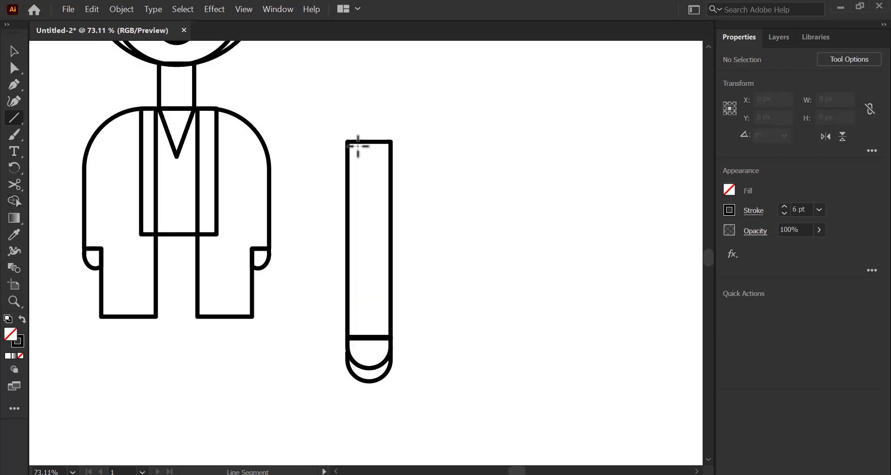
# Step: Draw a vertical line about 294 px long down the trouser leg and repeat it into four evenly spaced stripes
pyautogui.moveTo(356, 140); pyautogui.dragTo(358, 338)
pyautogui.moveTo(344, 219); pyautogui.dragTo(363, 235)
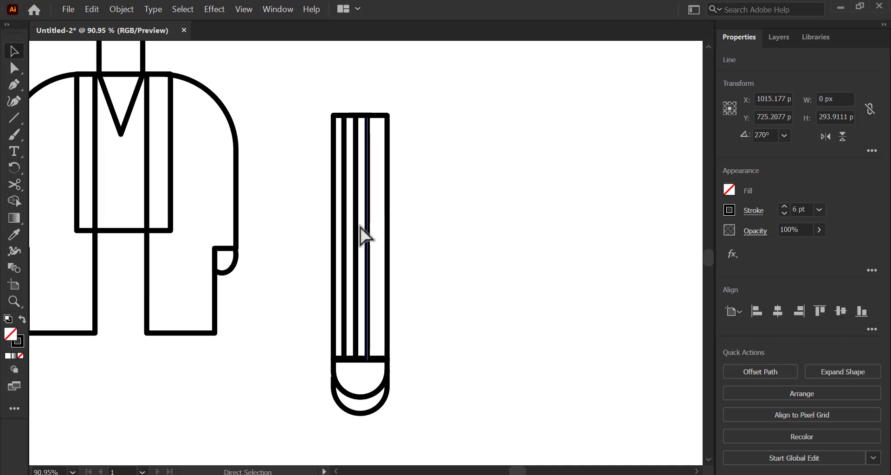
pyautogui.hotkey('ctrl', 'd')
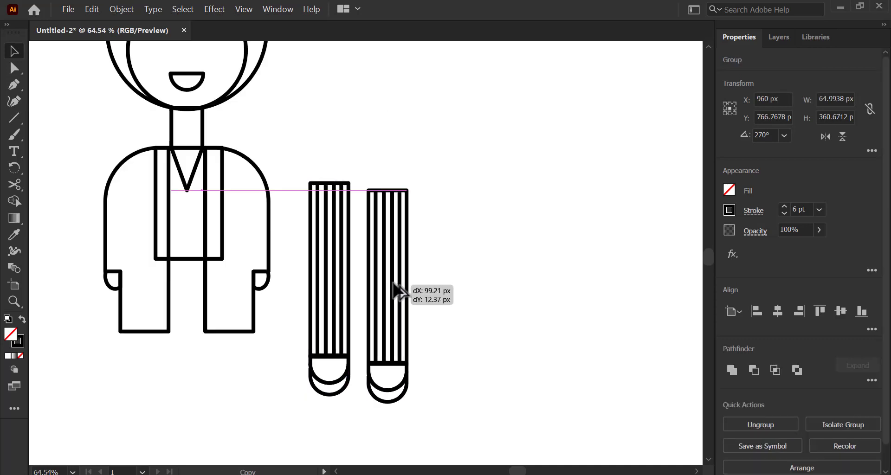
# Step: Duplicate the striped leg group beside the original and move both legs under the upper body
pyautogui.moveTo(398, 293); pyautogui.dragTo(384, 284)
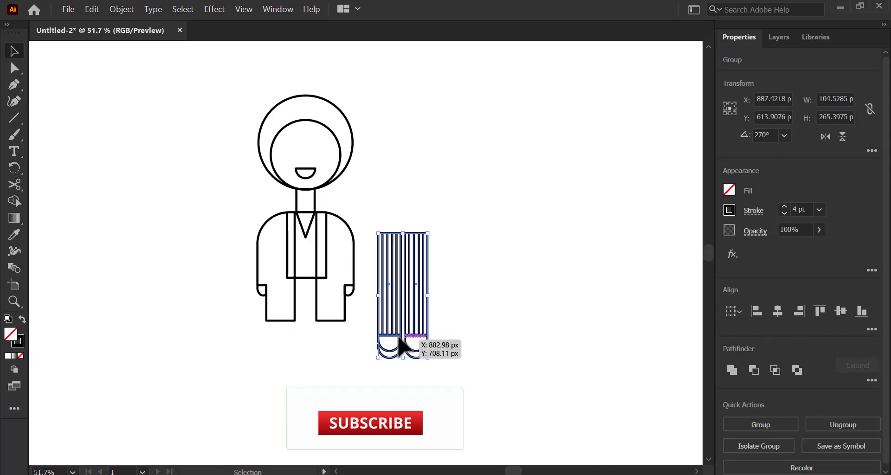
pyautogui.moveTo(400, 346); pyautogui.dragTo(304, 392)
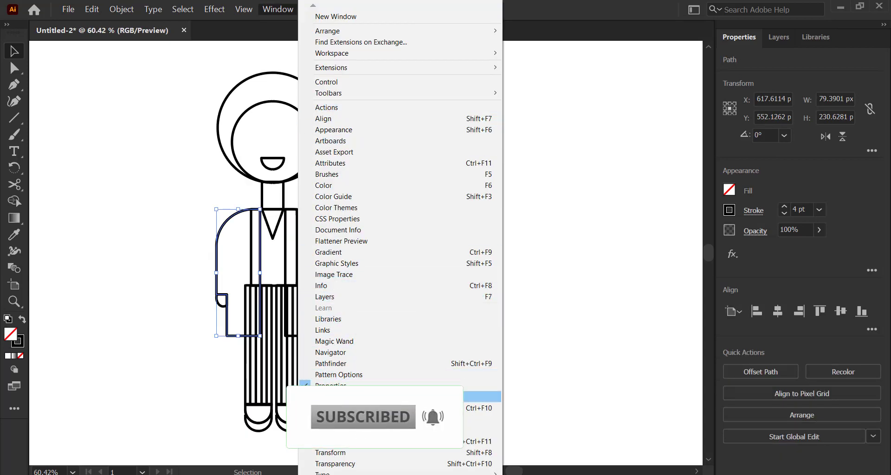
# Step: Display the colour swatches beside the figure and give both coat halves a white fill
pyautogui.click(371, 431)
pyautogui.click(564, 425)
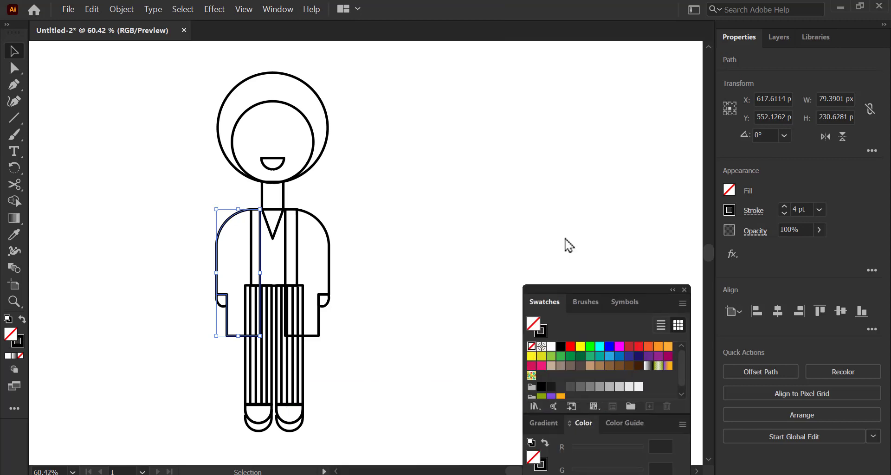
pyautogui.moveTo(565, 239); pyautogui.dragTo(571, 141)
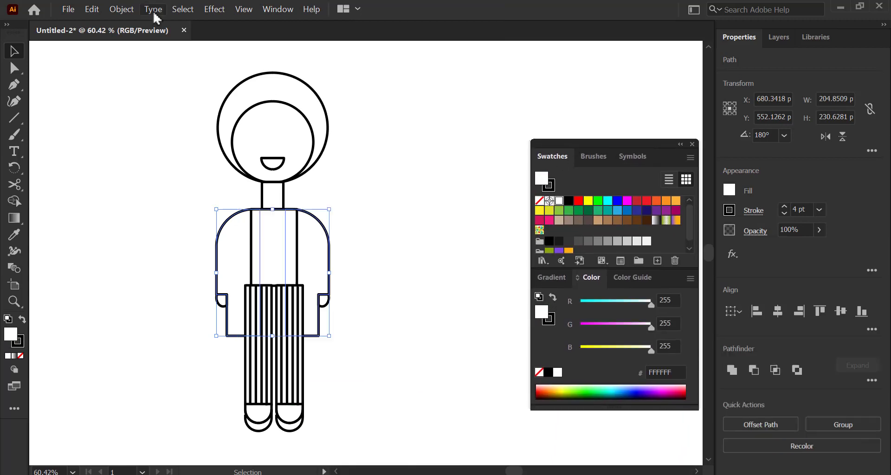
# Step: Bring both white coat halves to the front so they overlap the shirt and trousers
pyautogui.click(123, 11)
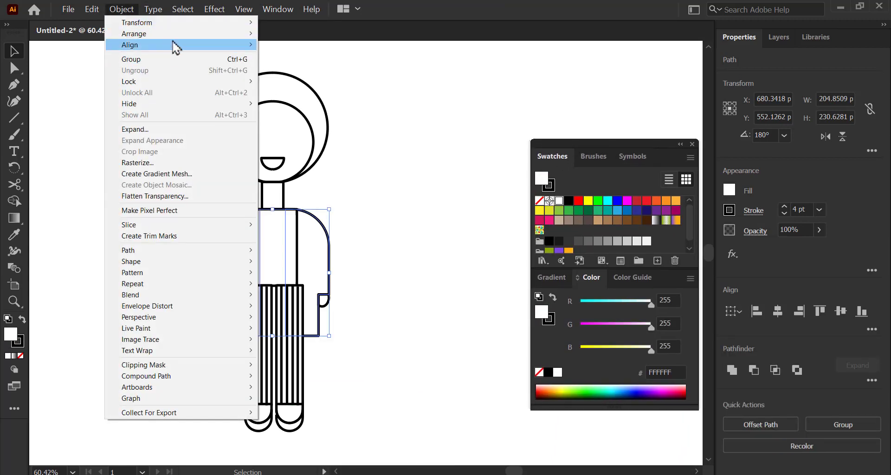
pyautogui.click(133, 34)
pyautogui.click(380, 29)
pyautogui.click(272, 227)
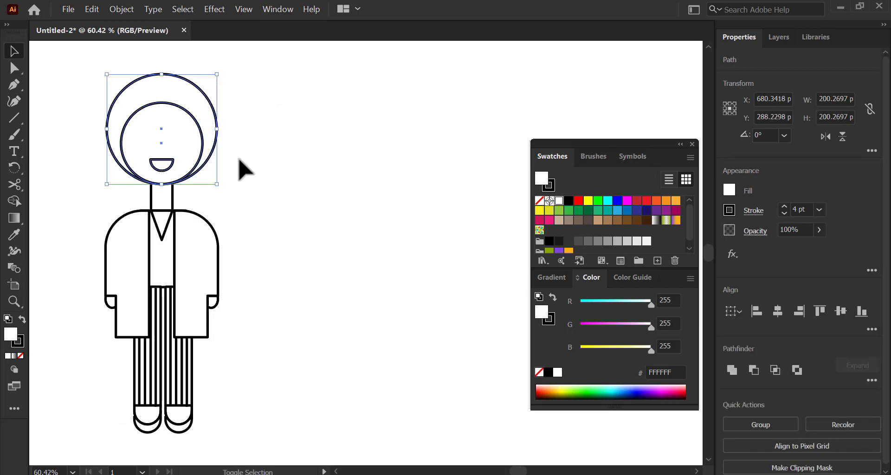
# Step: Move the head circles and mouth down together to Y 302.23 px so the head sits lower on the neck
pyautogui.press('Down')
pyautogui.press('Down')
pyautogui.press('Down')
pyautogui.press('Down')
pyautogui.press('Down')
pyautogui.press('Down')
pyautogui.press('Down')
pyautogui.press('Down')
pyautogui.press('Down')
pyautogui.press('Down')
pyautogui.press('Down')
pyautogui.press('Down')
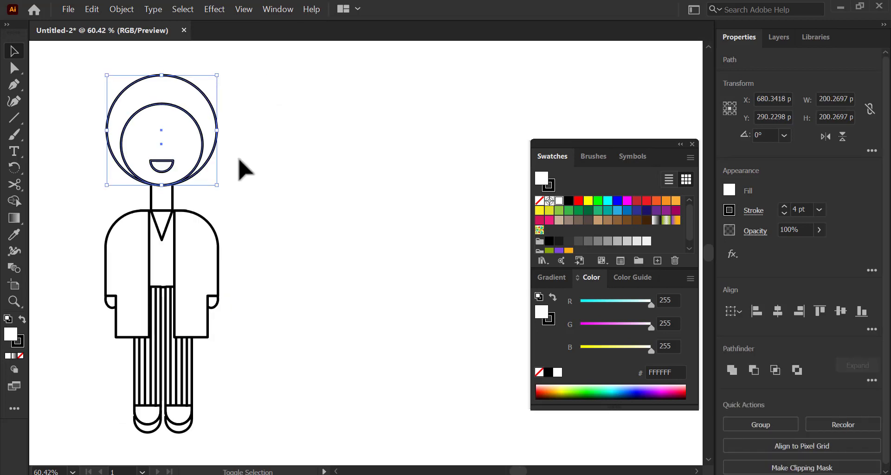
# Step: Draw a vertical line from the left shoulder down the coat and add two circles at its lower end
pyautogui.moveTo(238, 165)
pyautogui.mouseDown()
pyautogui.moveTo(238, 242)
pyautogui.moveTo(222, 240)
pyautogui.moveTo(275, 262)
pyautogui.mouseUp()
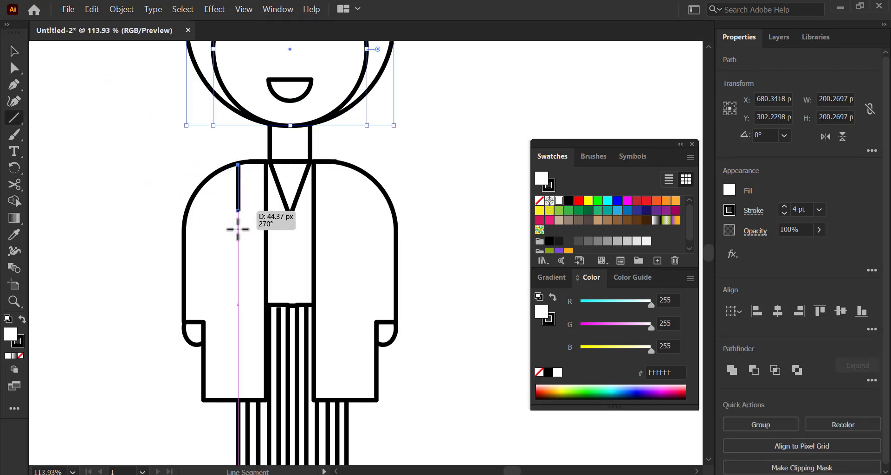
pyautogui.press('l')
pyautogui.press('v')
pyautogui.scroll(3, 232, 247)
pyautogui.moveTo(274, 262); pyautogui.dragTo(305, 270)
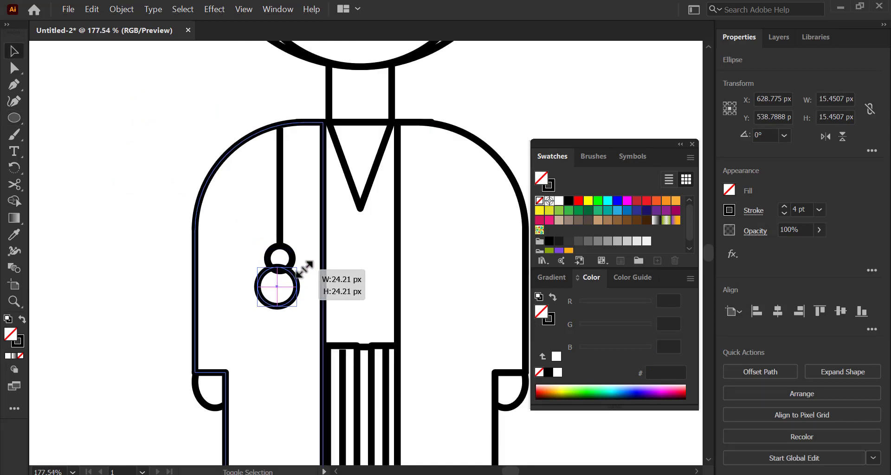
# Step: Centre the two circles, about 15 px and 32 px across, on the line's lower end and fill them white
pyautogui.moveTo(283, 311); pyautogui.dragTo(283, 285)
pyautogui.click(291, 265)
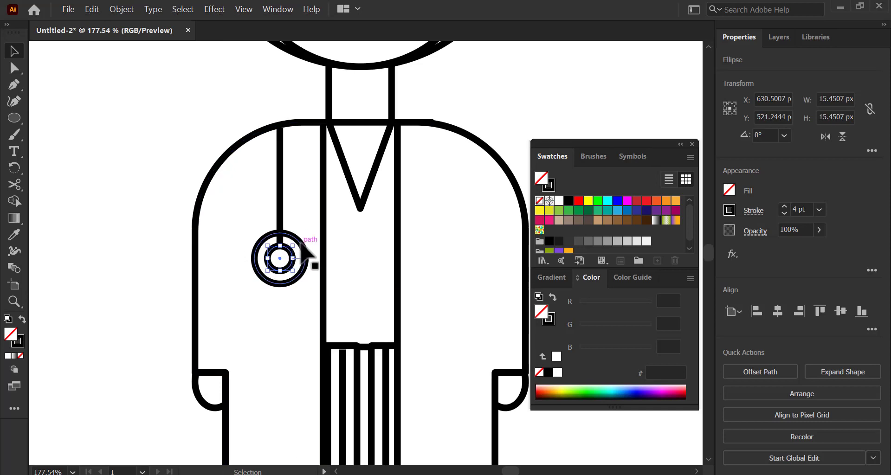
pyautogui.keyDown('shift'); pyautogui.click(302, 246); pyautogui.keyUp('shift')
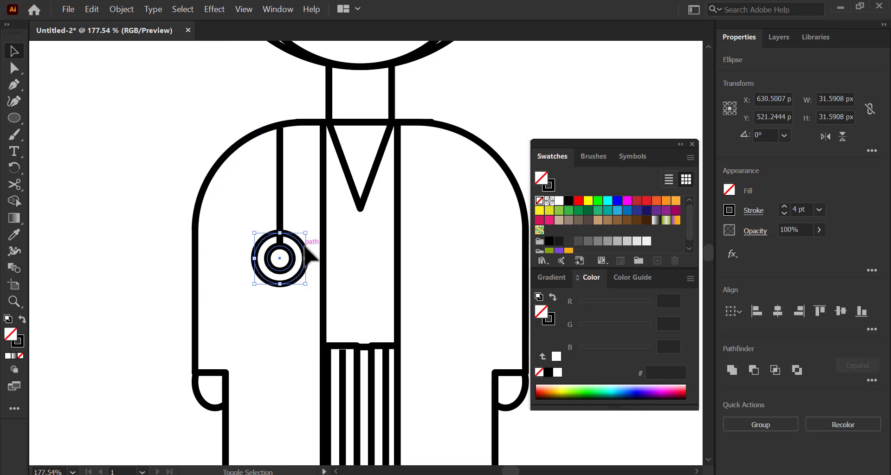
pyautogui.click(560, 201)
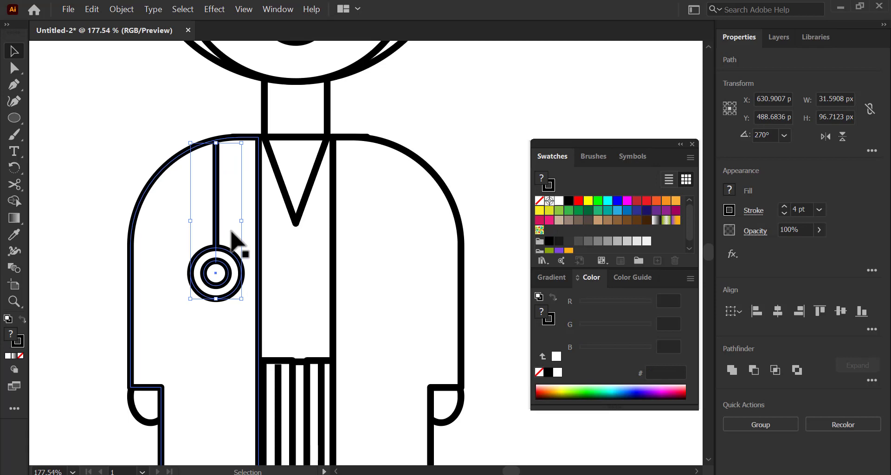
# Step: Shift the line and its two circles slightly to the right on the coat and group them
pyautogui.press('Right')
pyautogui.press('Right')
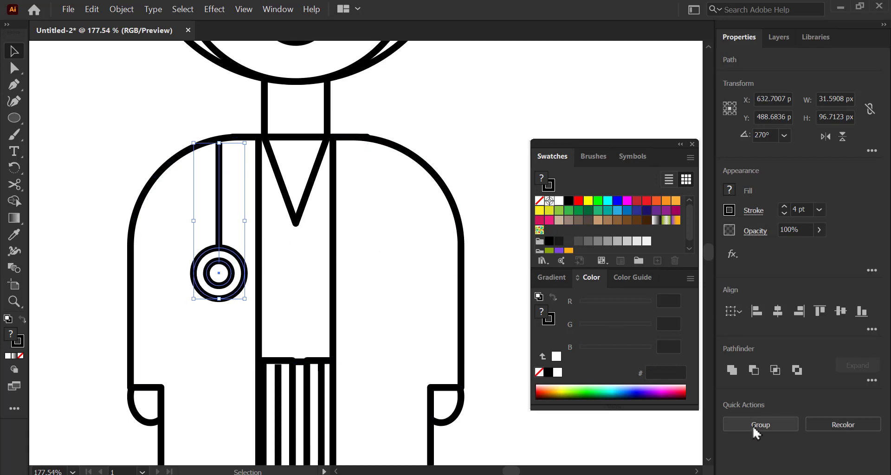
pyautogui.click(753, 425)
pyautogui.moveTo(221, 185); pyautogui.dragTo(220, 179)
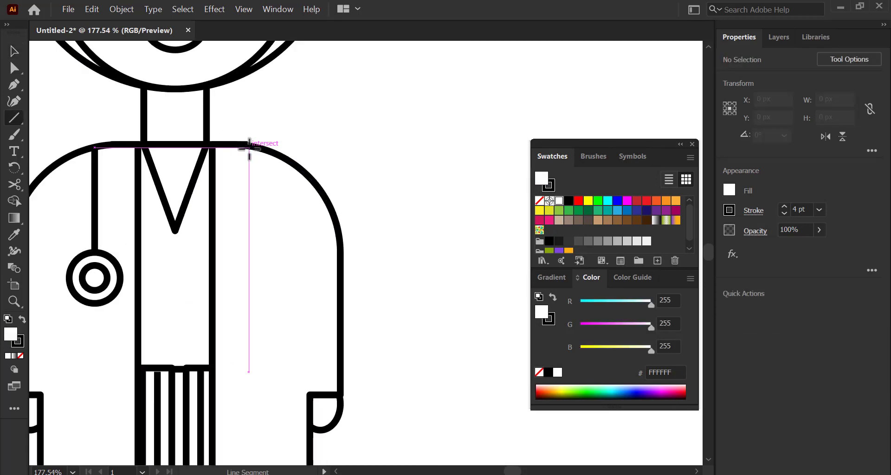
# Step: Draw a vertical line from the right shoulder and, beside the figure, a 51.77 by 73.05 px rectangle with upper corners rounded to 25.89 px
pyautogui.moveTo(246, 147); pyautogui.dragTo(248, 235)
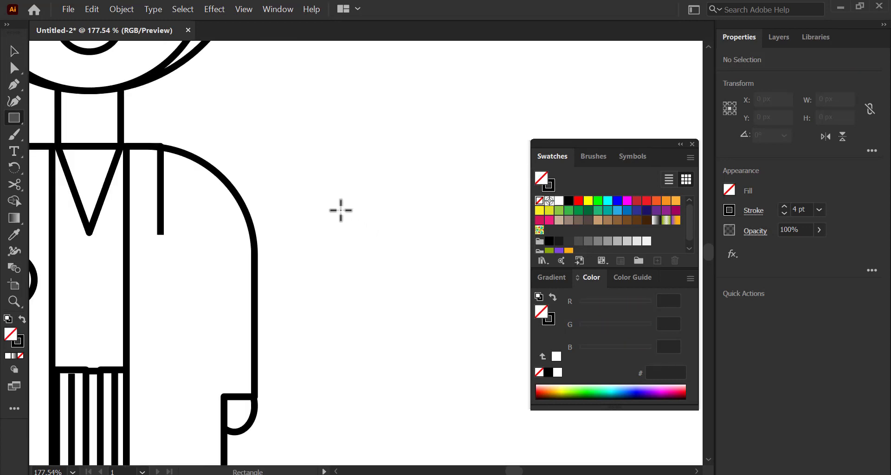
pyautogui.moveTo(341, 210); pyautogui.dragTo(418, 320)
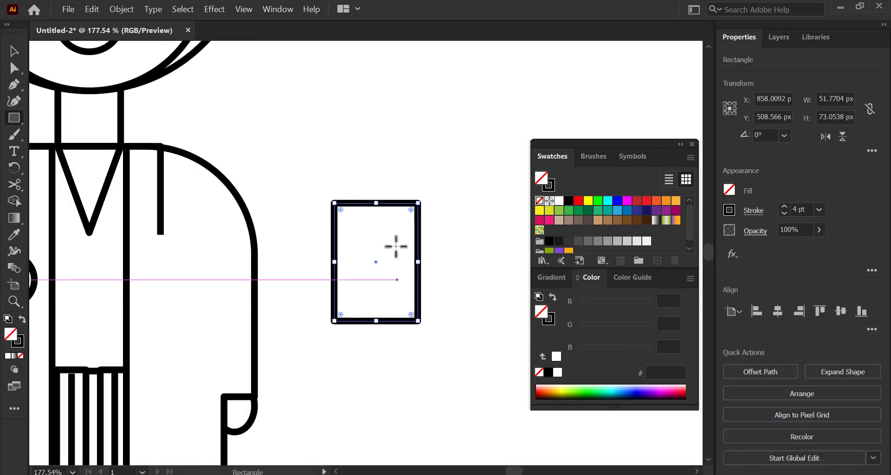
pyautogui.press('a')
pyautogui.click(391, 204)
pyautogui.moveTo(410, 210); pyautogui.dragTo(388, 310)
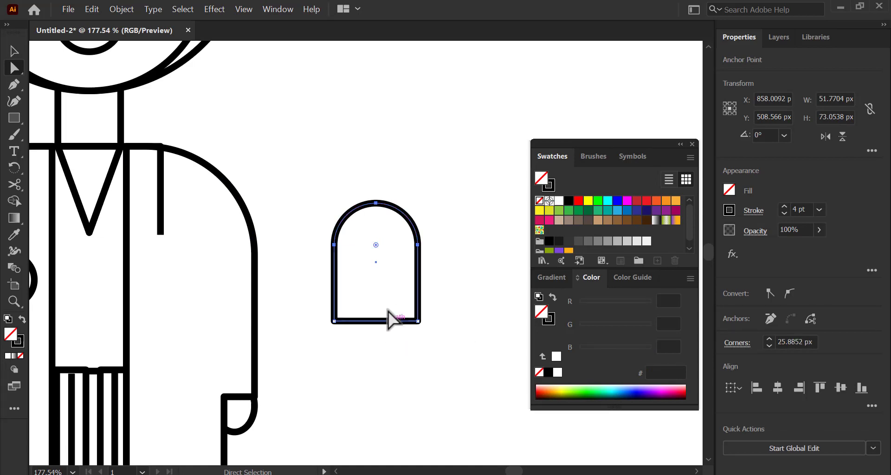
# Step: Move the shoulder line onto the top centre of the arch shape beside the figure
pyautogui.press('v')
pyautogui.moveTo(161, 227); pyautogui.dragTo(377, 198)
pyautogui.click(329, 201)
pyautogui.moveTo(394, 234)
pyautogui.mouseDown()
pyautogui.moveTo(380, 240)
pyautogui.moveTo(379, 231)
pyautogui.mouseUp()
# Step: Add an anchor point in the middle of the arch's lower edge and delete it to open the shape
pyautogui.press('p')
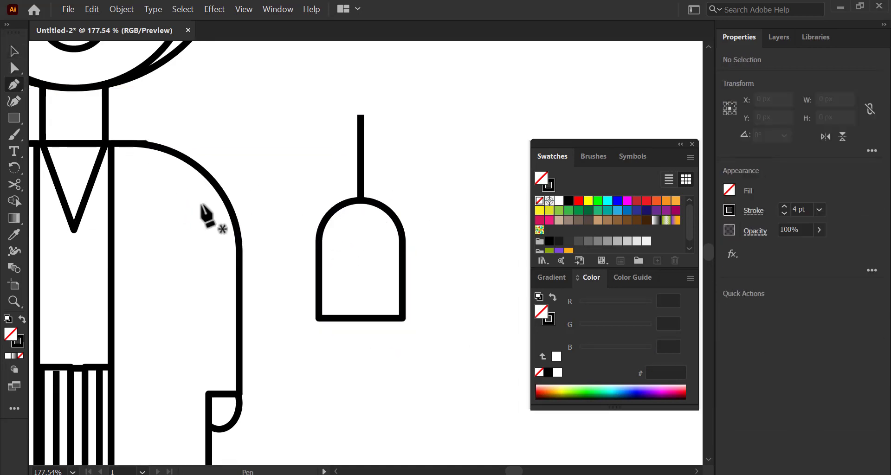
pyautogui.click(360, 318)
pyautogui.press('a')
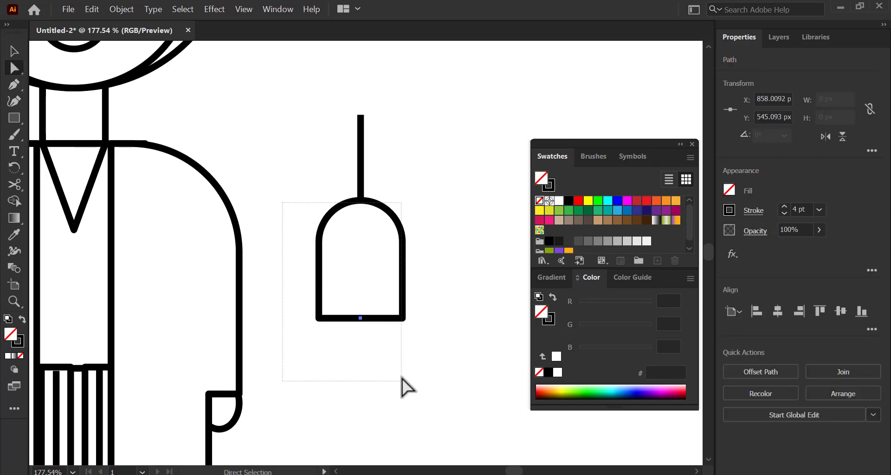
pyautogui.moveTo(402, 380); pyautogui.dragTo(403, 381)
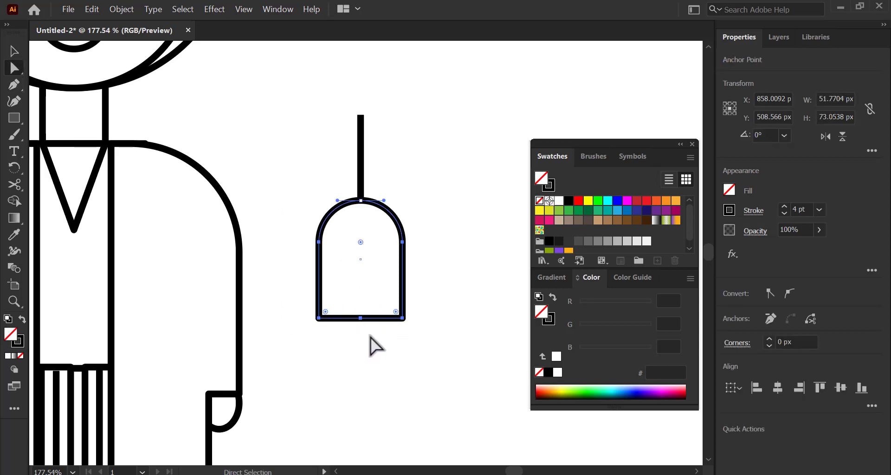
pyautogui.click(361, 319)
pyautogui.press('Delete')
# Step: Give the line and the open arch round stroke caps and shorten the arch to about 59 px high
pyautogui.click(374, 346)
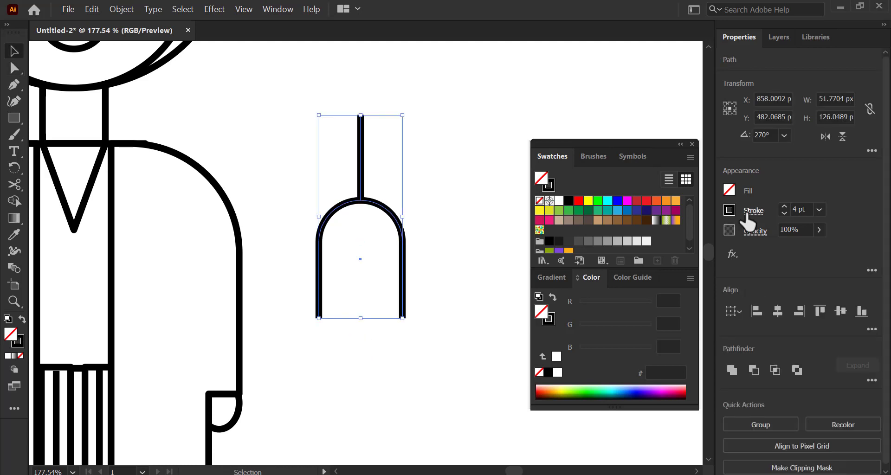
pyautogui.click(748, 213)
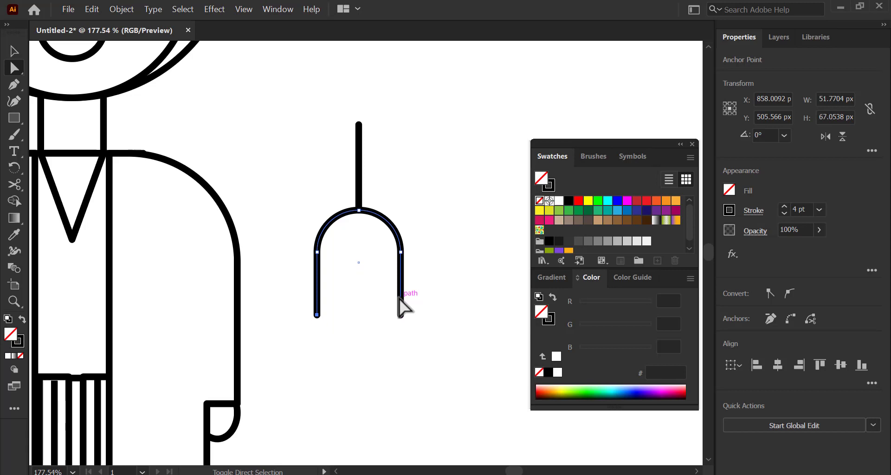
pyautogui.scroll(3, 364, 287)
# Step: Draw a rectangle about 9 by 6 px inside the arch's left leg end and round its inner corners
pyautogui.press('m')
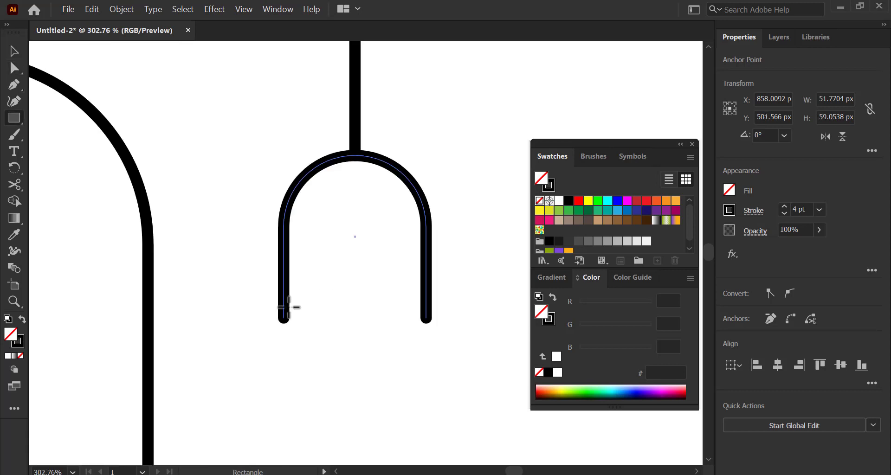
pyautogui.moveTo(282, 305)
pyautogui.mouseDown()
pyautogui.moveTo(307, 319)
pyautogui.moveTo(297, 313)
pyautogui.mouseUp()
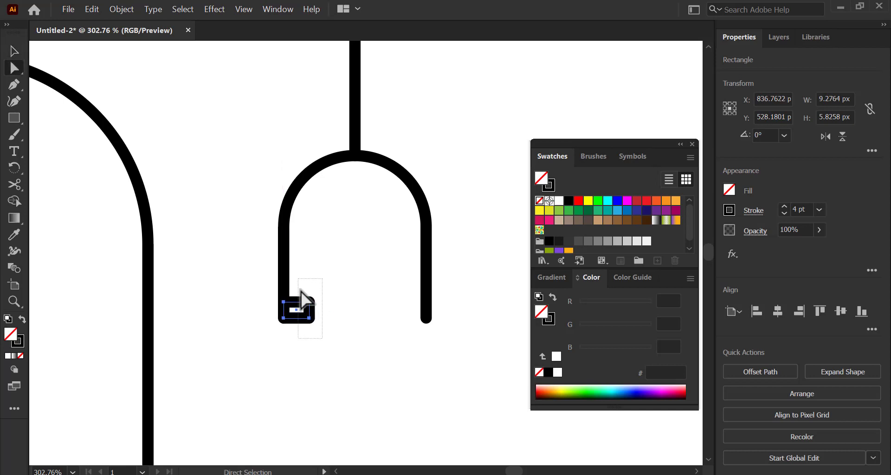
pyautogui.click(309, 303)
pyautogui.click(314, 354)
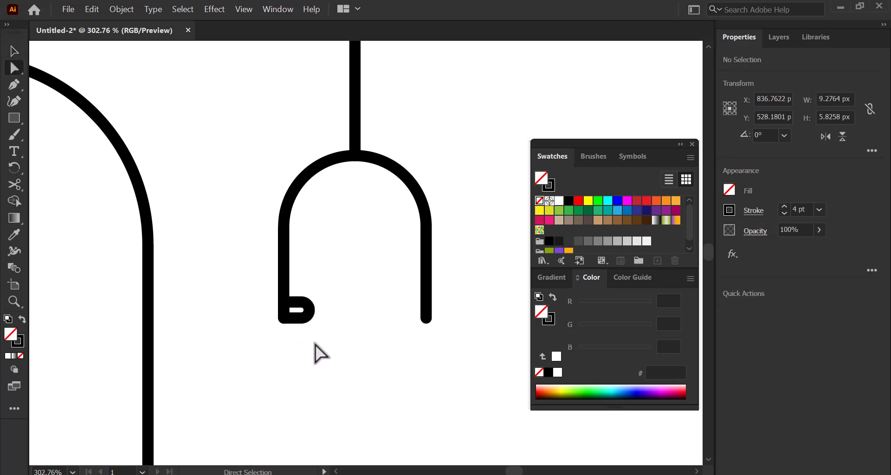
# Step: Copy the small ear tip, about 6.7 px wide, flip it horizontally and place it at the arch's right leg end
pyautogui.press('v')
pyautogui.moveTo(297, 315); pyautogui.dragTo(381, 318)
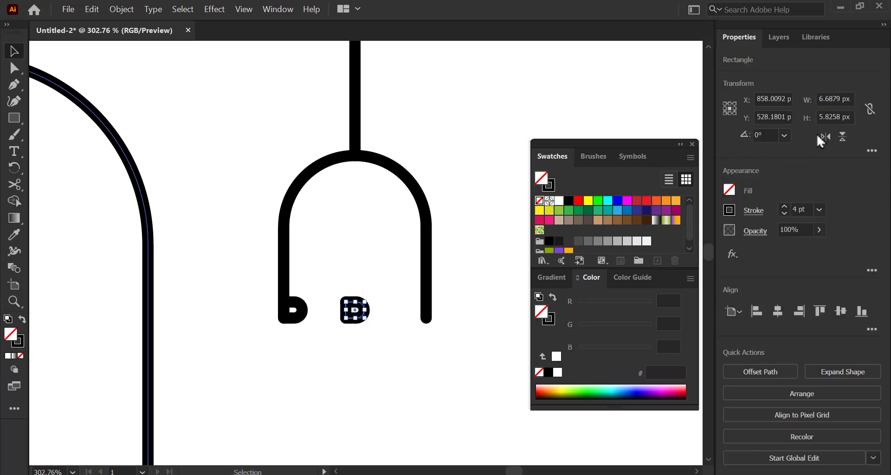
pyautogui.scroll(3, 453, 327)
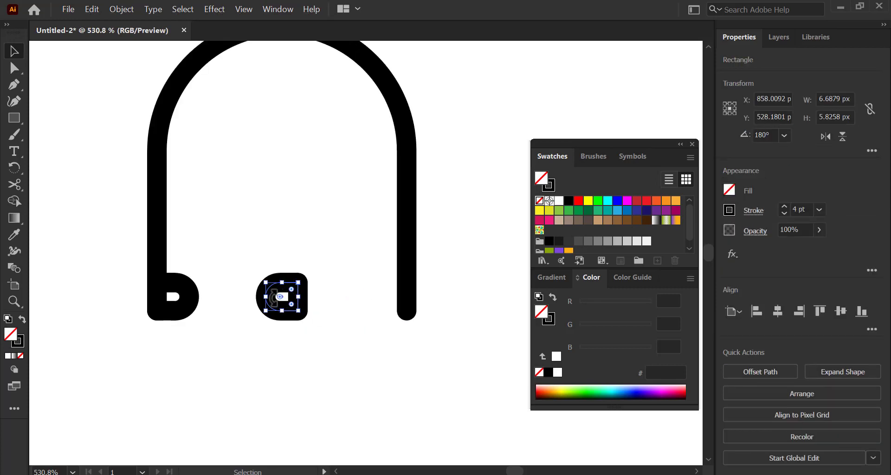
pyautogui.click(279, 320)
pyautogui.moveTo(281, 314); pyautogui.dragTo(387, 311)
# Step: Place the line and arch with both ear tips on the coat's right half, hanging from the shoulder
pyautogui.click(332, 258)
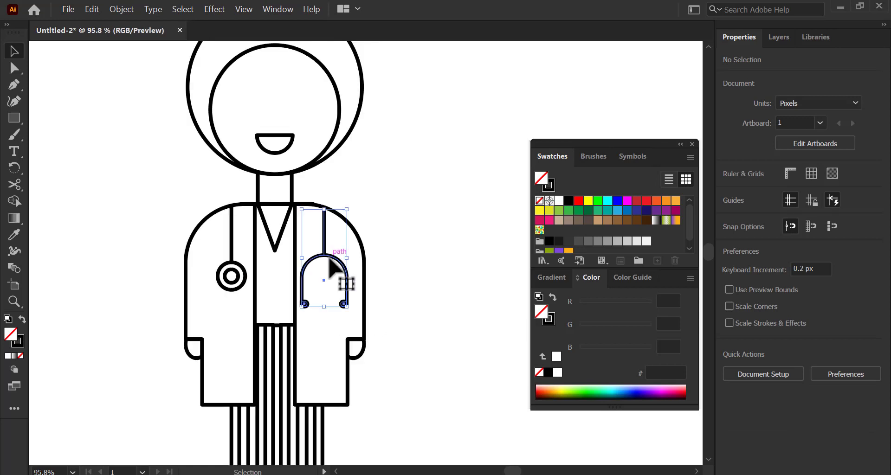
pyautogui.moveTo(325, 306); pyautogui.dragTo(326, 291)
pyautogui.click(400, 287)
# Step: Duplicate the whole figure to the right of the original
pyautogui.moveTo(387, 297); pyautogui.dragTo(376, 298)
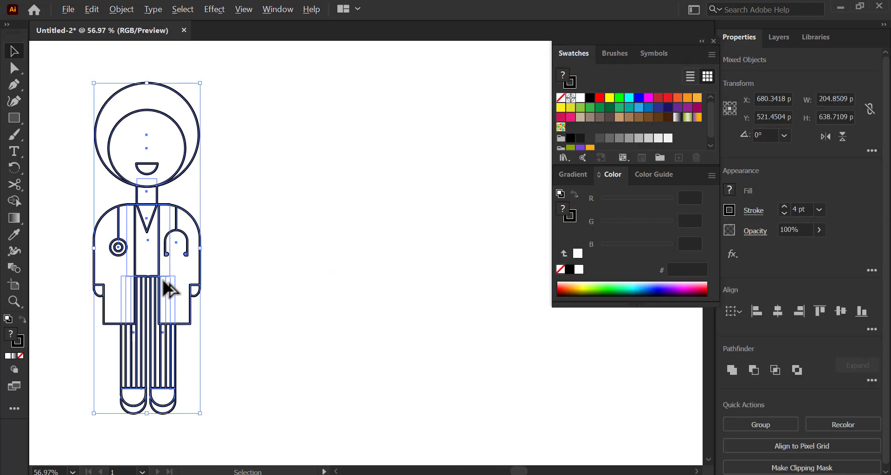
pyautogui.moveTo(182, 278); pyautogui.dragTo(374, 285)
# Step: Open the Skintones swatch library and fill the copied figure's face circle with the pink tone DB9C94
pyautogui.click(390, 154)
pyautogui.click(565, 179)
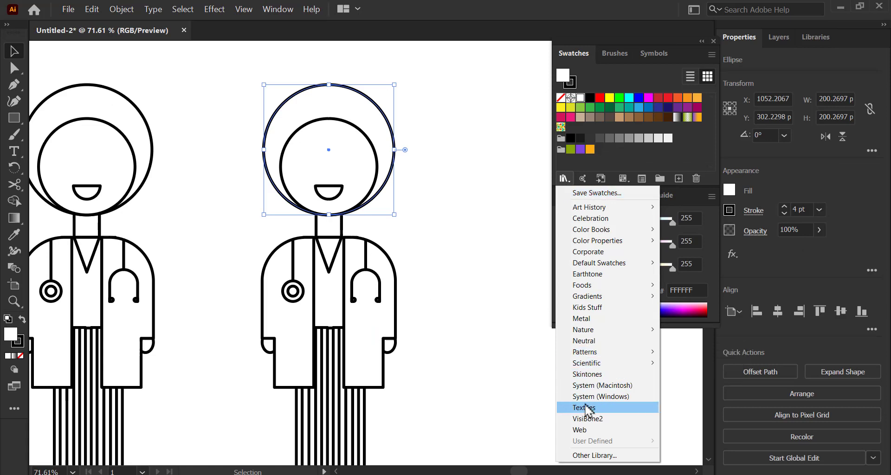
pyautogui.click(587, 374)
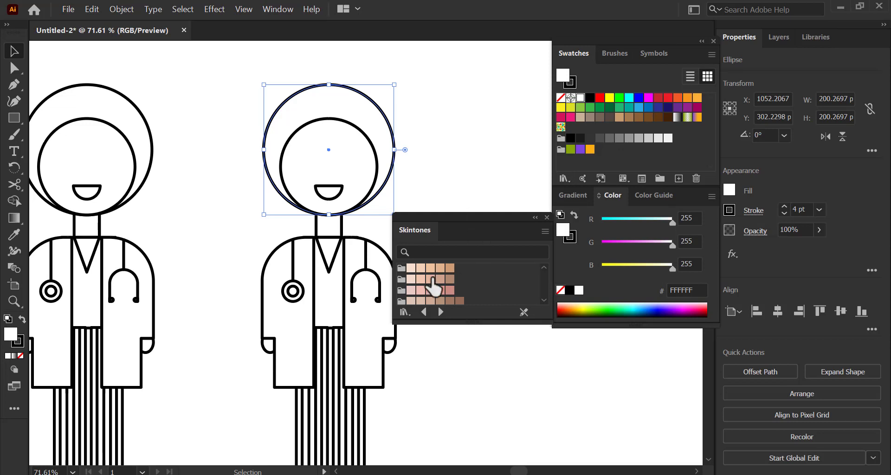
pyautogui.moveTo(453, 225); pyautogui.dragTo(597, 335)
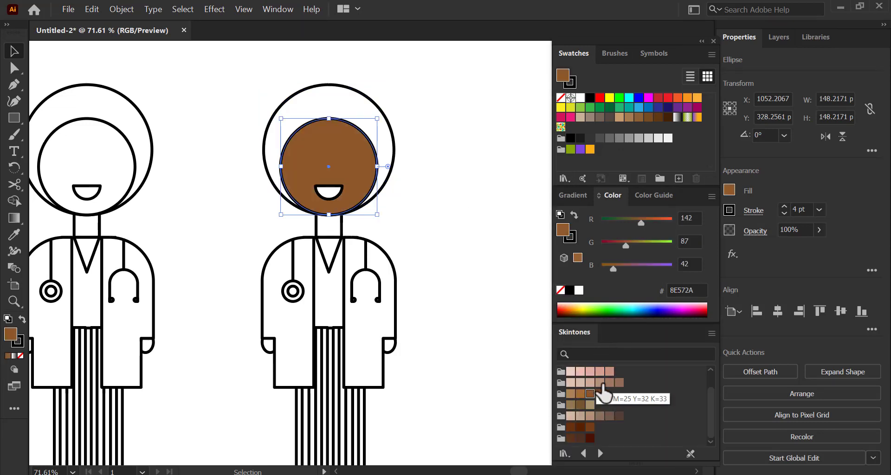
pyautogui.click(600, 383)
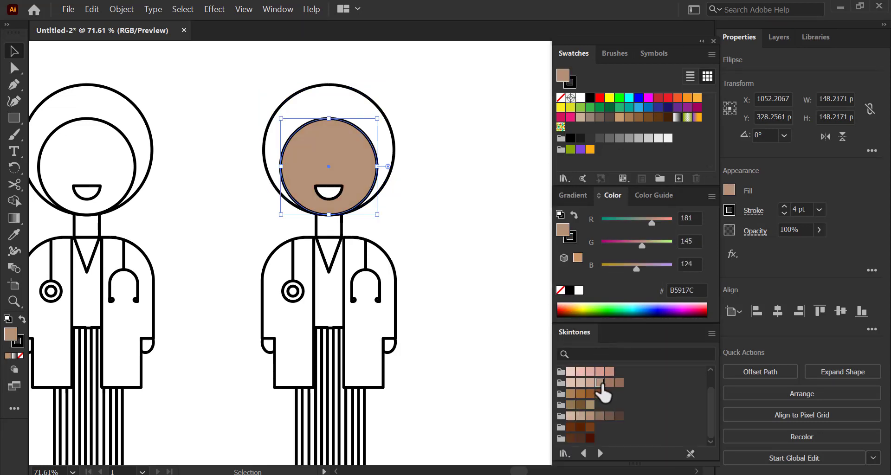
pyautogui.click(599, 371)
# Step: Copy the pink face circle about 67 px to the right and 10 px down
pyautogui.scroll(3, 347, 155)
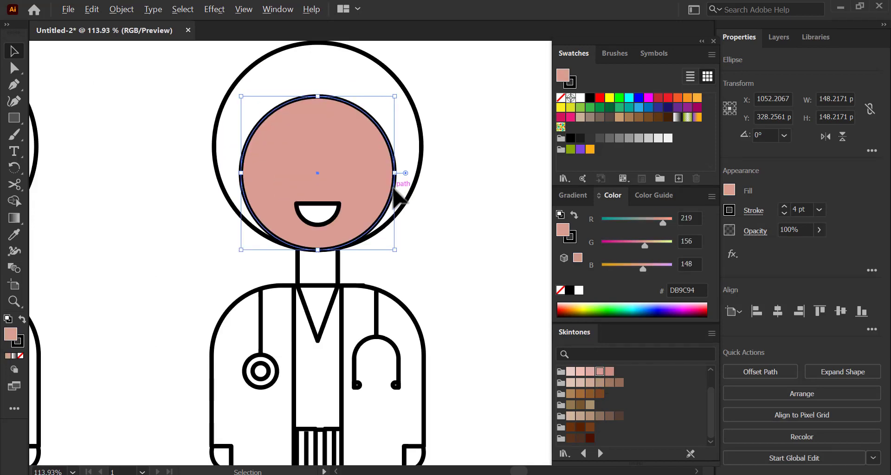
pyautogui.moveTo(399, 195); pyautogui.dragTo(444, 200)
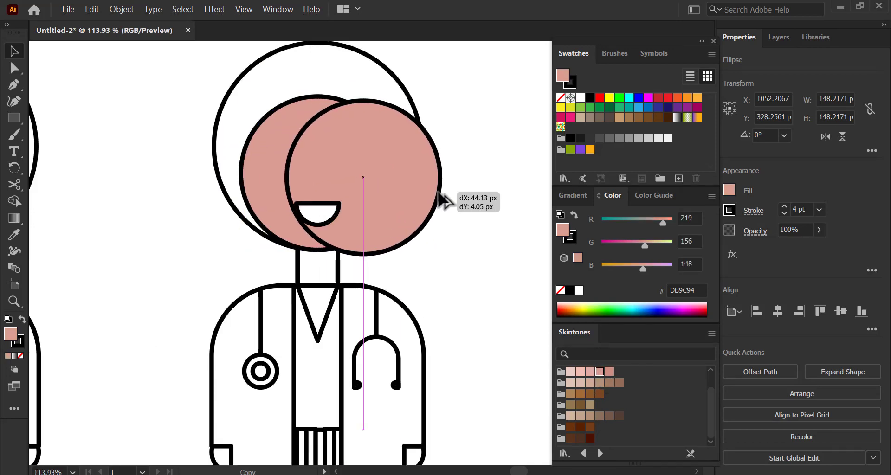
pyautogui.moveTo(443, 199); pyautogui.dragTo(462, 204)
# Step: Remove the part of the offset circle that lies outside the face with the Shape Builder
pyautogui.keyDown('shift'); pyautogui.click(326, 106); pyautogui.keyUp('shift')
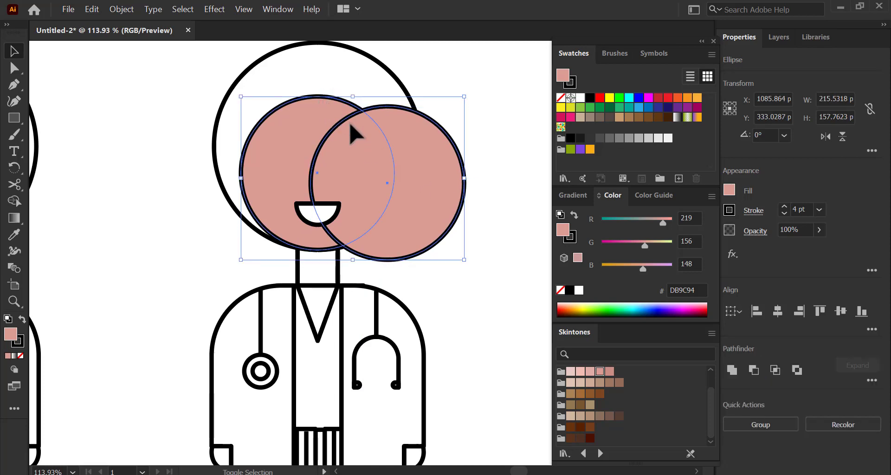
pyautogui.hotkey('shift', 'm')
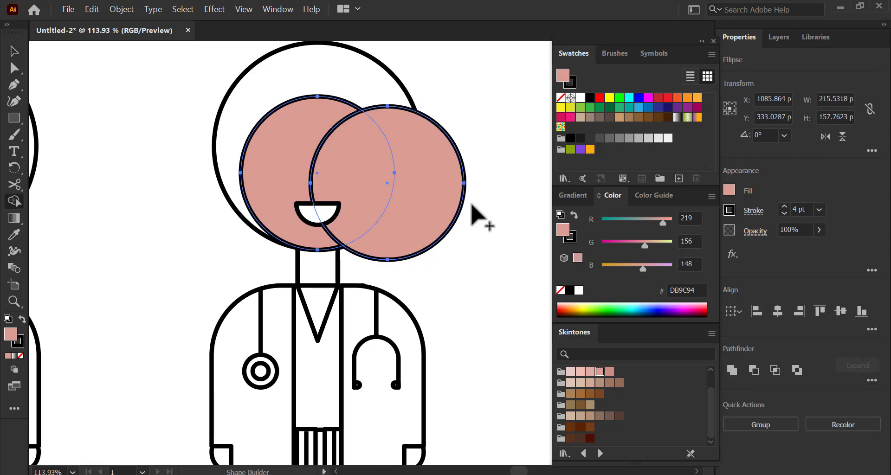
pyautogui.keyDown('alt'); pyautogui.click(437, 229); pyautogui.keyUp('alt')
pyautogui.press('v')
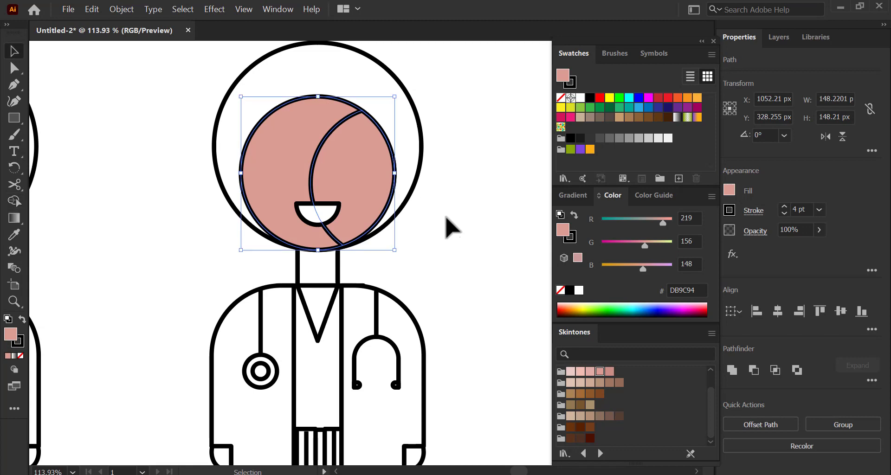
pyautogui.click(454, 228)
# Step: Fill the overlapping piece on the face's right side with the darker skin tone CB8C84 and remove its stroke
pyautogui.click(324, 151)
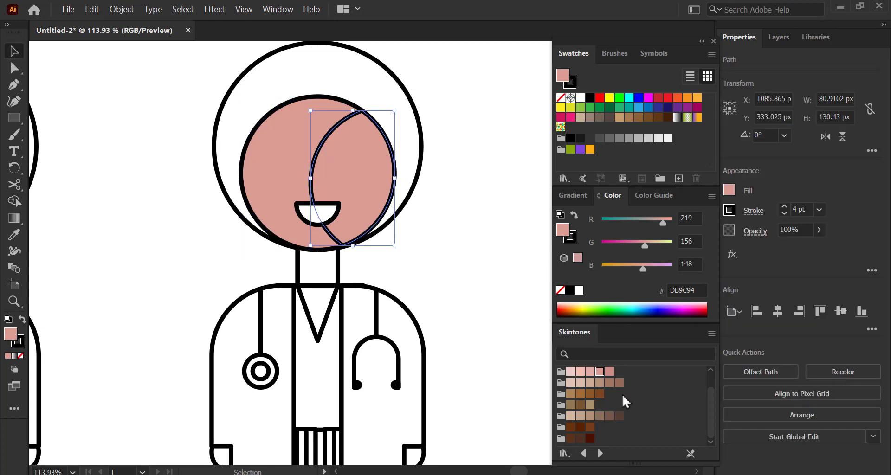
pyautogui.click(610, 372)
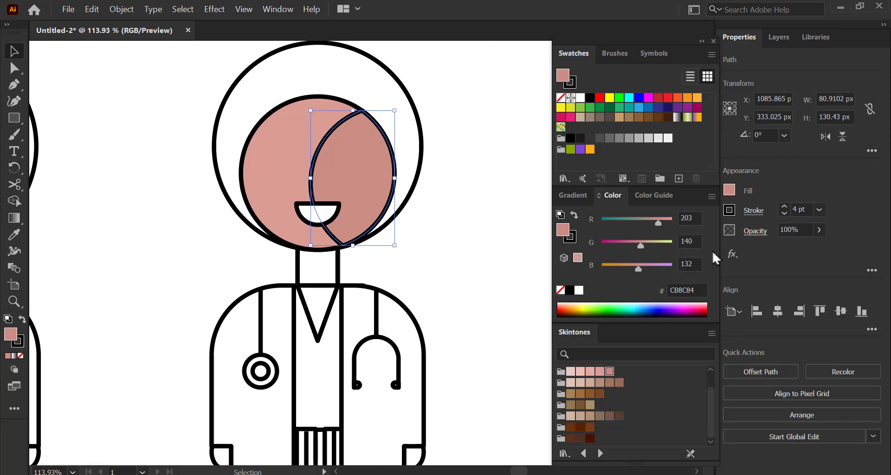
pyautogui.click(734, 215)
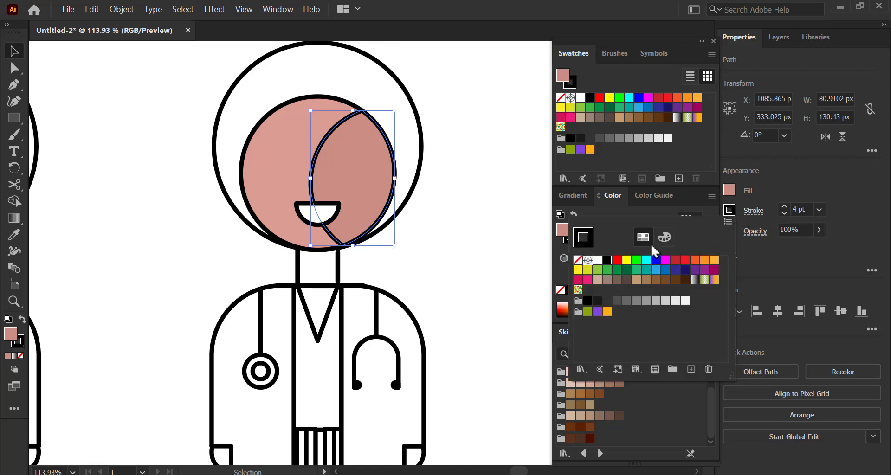
pyautogui.click(578, 260)
pyautogui.click(494, 299)
# Step: Place the darker shadow shape inside the face circle with Draw Inside and align it to the face's right side
pyautogui.scroll(3, 312, 231)
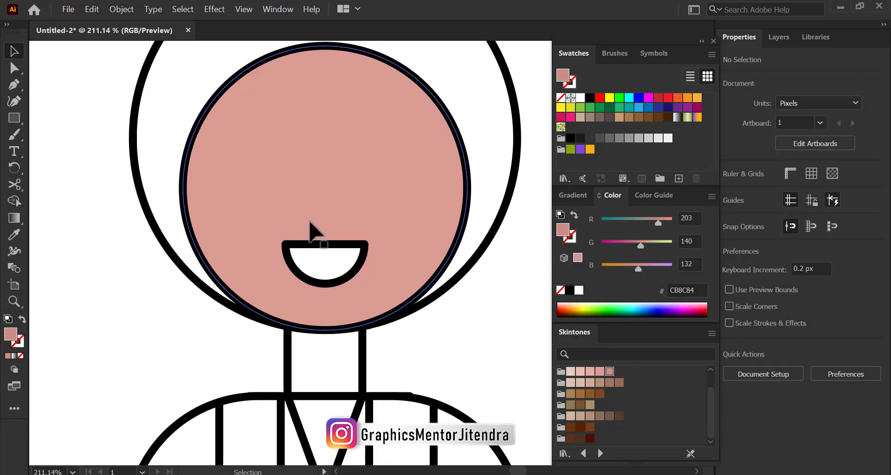
pyautogui.click(14, 370)
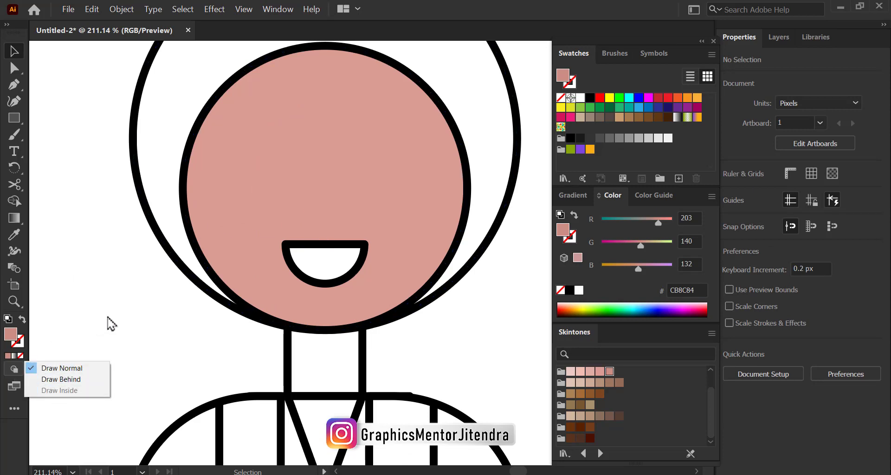
pyautogui.click(216, 288)
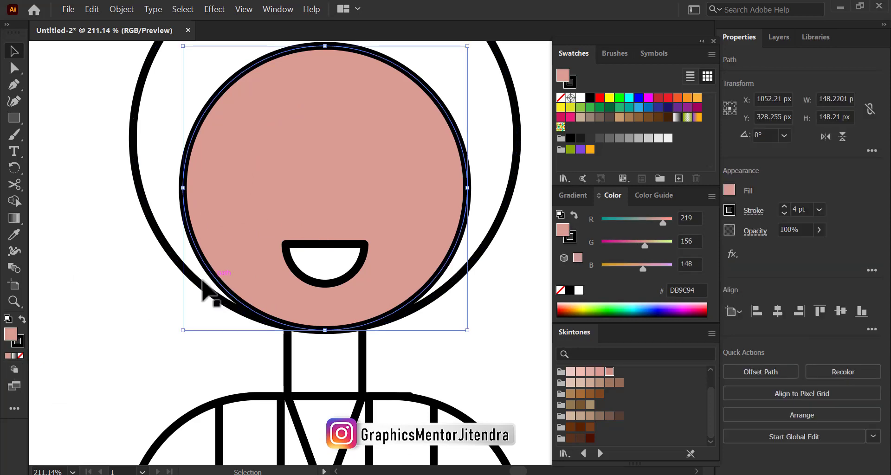
pyautogui.click(17, 373)
pyautogui.click(48, 390)
pyautogui.hotkey('ctrl', 'f')
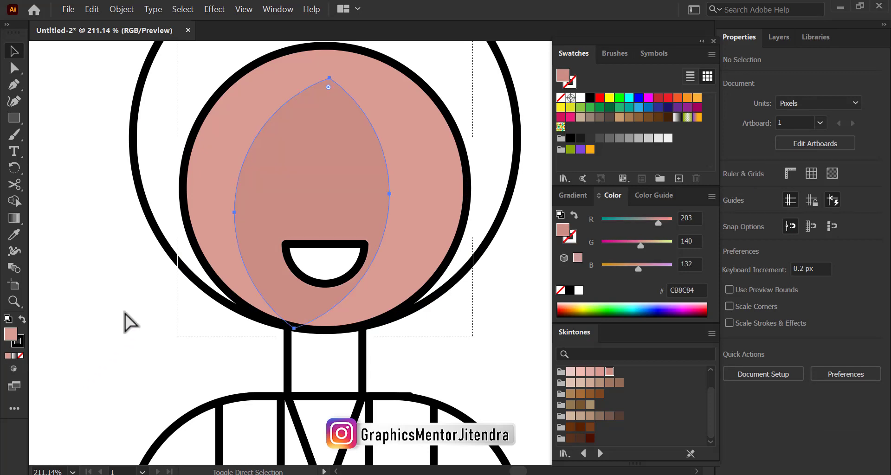
pyautogui.moveTo(288, 189); pyautogui.dragTo(371, 168)
# Step: Fill the large hair circle behind the face with dark navy 1B1441
pyautogui.press('z')
pyautogui.click(109, 246)
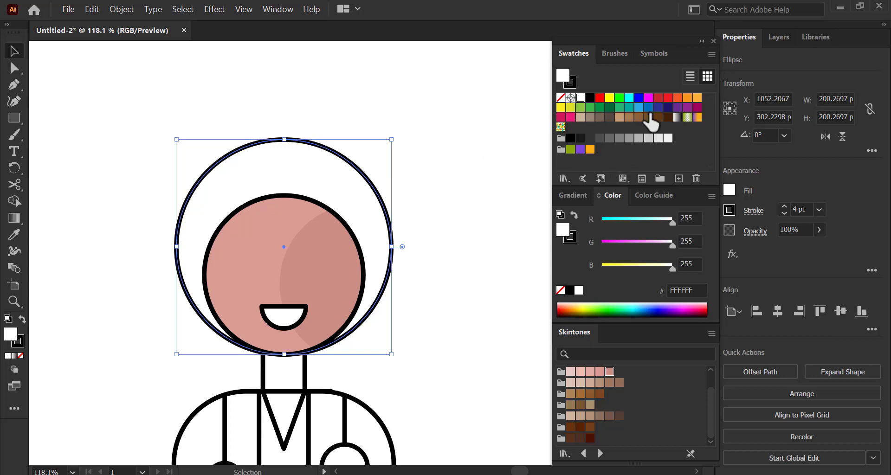
pyautogui.click(668, 109)
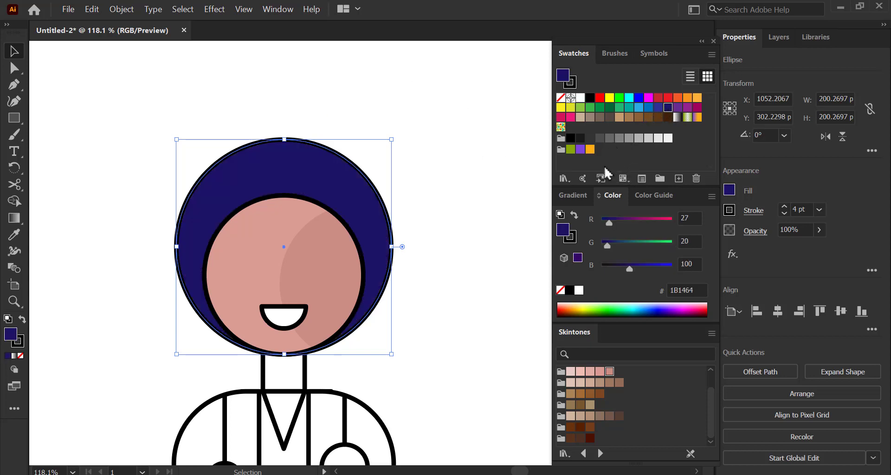
pyautogui.moveTo(629, 270); pyautogui.dragTo(619, 274)
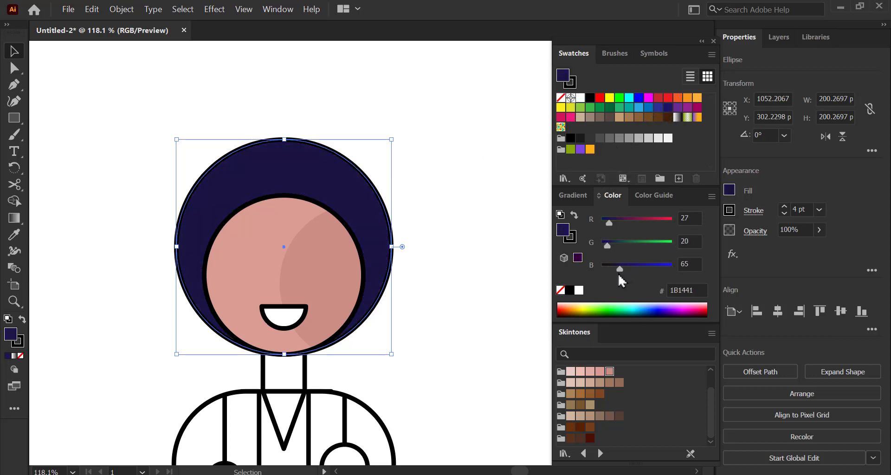
pyautogui.click(481, 257)
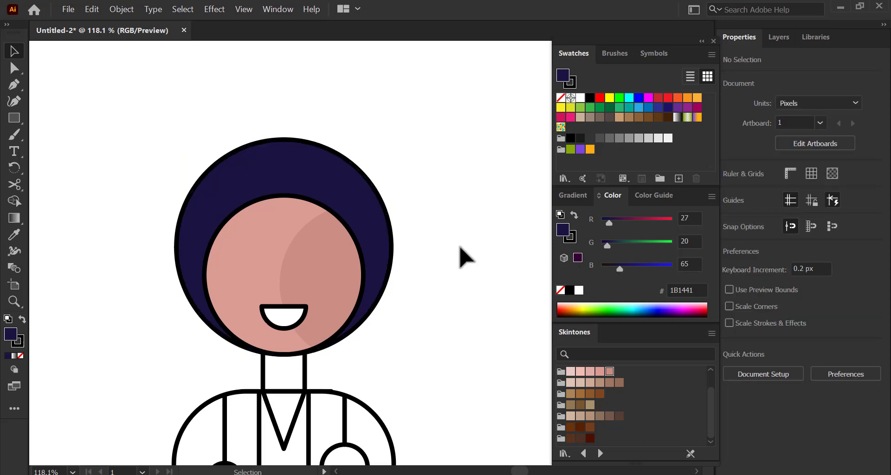
# Step: Remove the stroke from the hair circle, face and mouth together
pyautogui.scroll(-2, 408, 255)
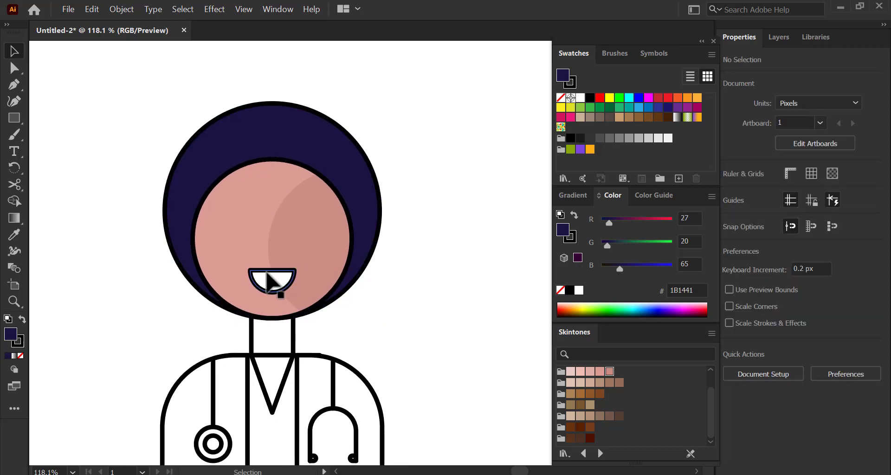
pyautogui.moveTo(127, 133); pyautogui.dragTo(390, 284)
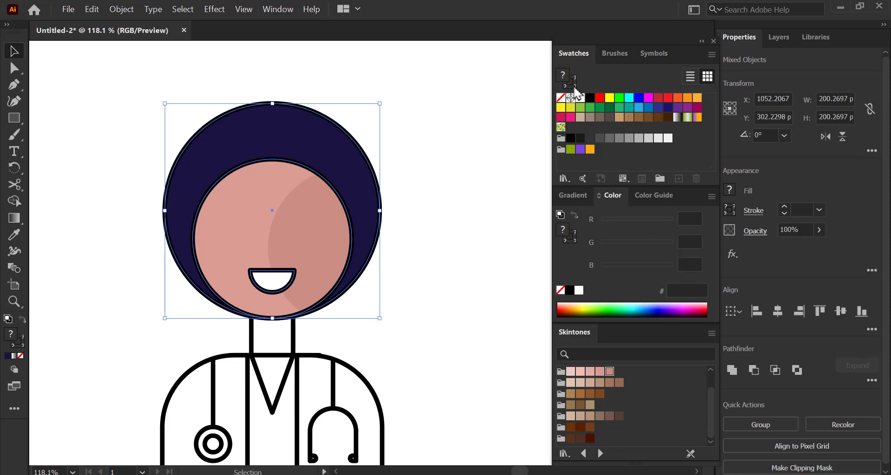
pyautogui.click(561, 98)
pyautogui.click(486, 143)
# Step: Try to merge the neck rectangle and the V-shaped neckline with the Shape Builder
pyautogui.scroll(-3, 388, 225)
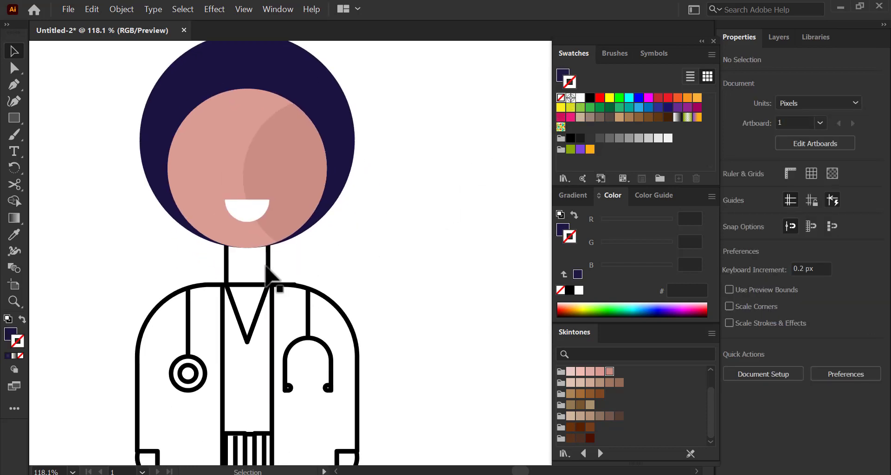
pyautogui.moveTo(297, 281); pyautogui.dragTo(283, 278)
pyautogui.keyDown('shift'); pyautogui.click(259, 309); pyautogui.keyUp('shift')
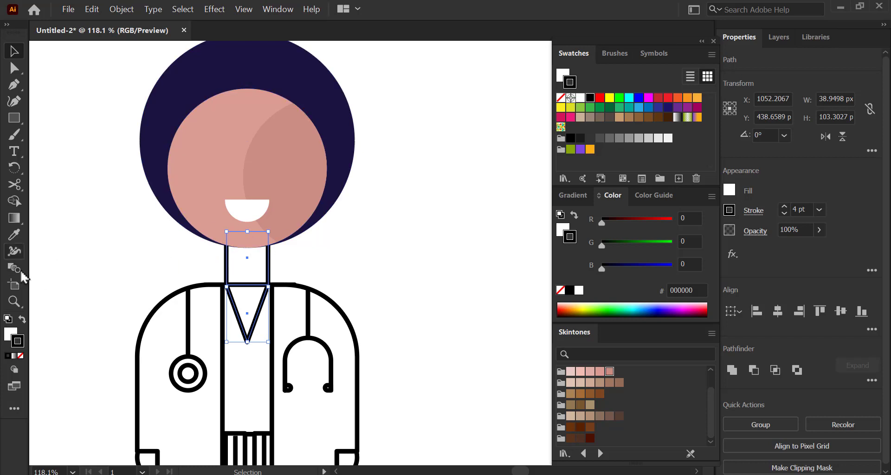
pyautogui.click(14, 201)
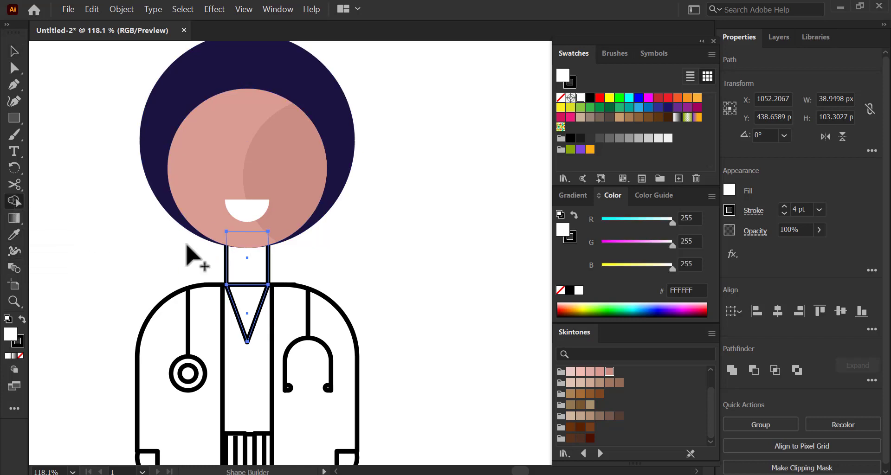
pyautogui.moveTo(246, 280); pyautogui.dragTo(253, 303)
pyautogui.hotkey('ctrl', 'z')
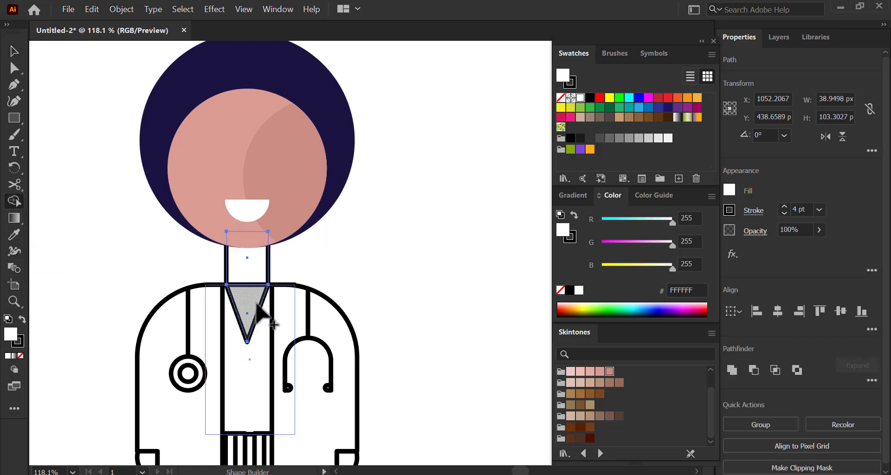
# Step: Unite the neck rectangle and the V-shaped neckline triangle into one shape
pyautogui.press('v')
pyautogui.click(375, 271)
pyautogui.click(256, 314)
pyautogui.keyDown('shift'); pyautogui.click(269, 258); pyautogui.keyUp('shift')
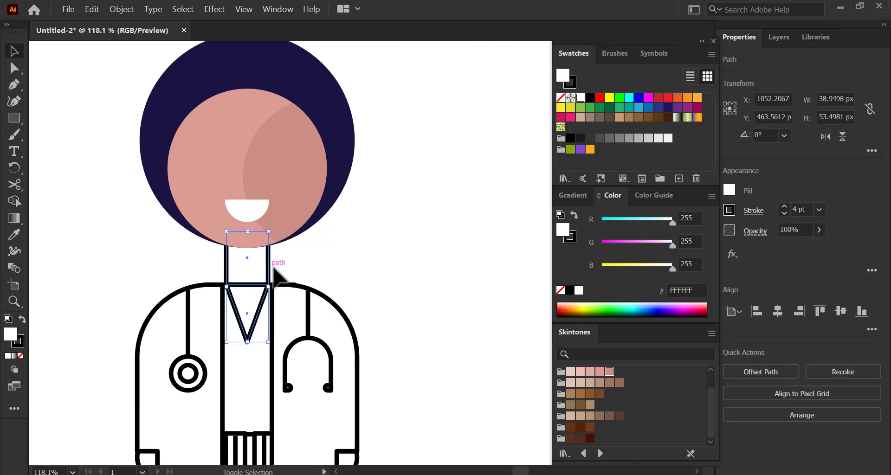
pyautogui.click(732, 370)
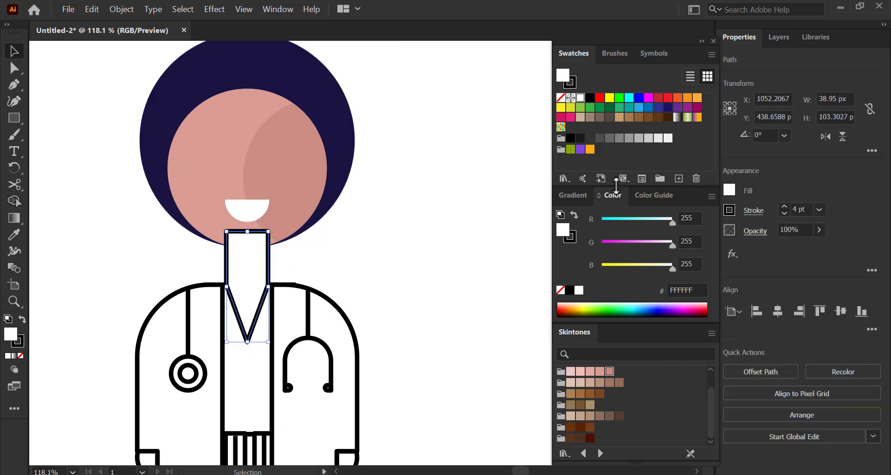
# Step: Fill the united neck shape with the pink skin tone DB9C94 and remove its stroke
pyautogui.click(600, 372)
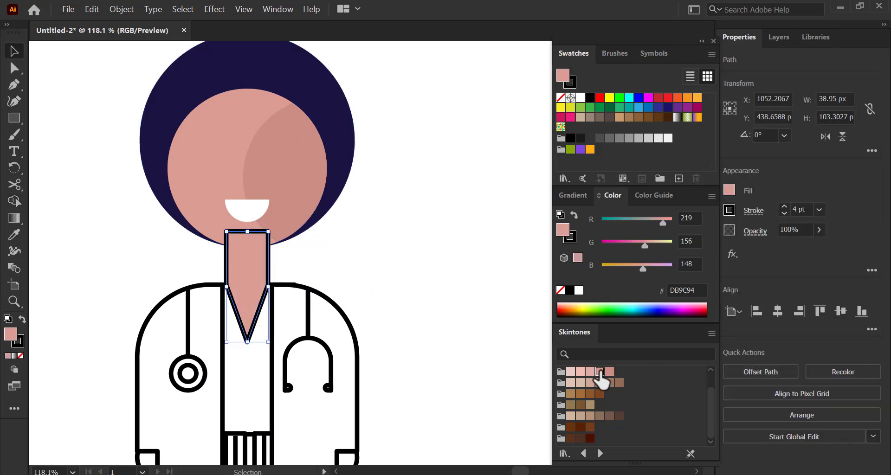
pyautogui.click(571, 239)
pyautogui.click(561, 290)
pyautogui.click(485, 312)
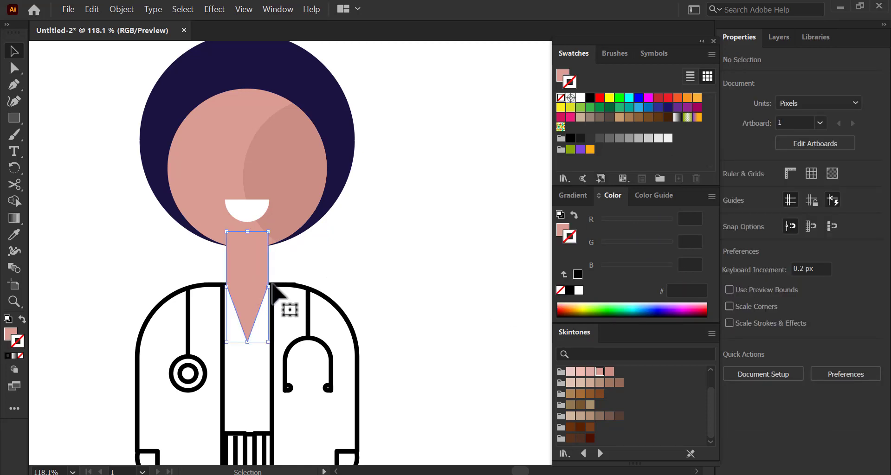
pyautogui.click(350, 292)
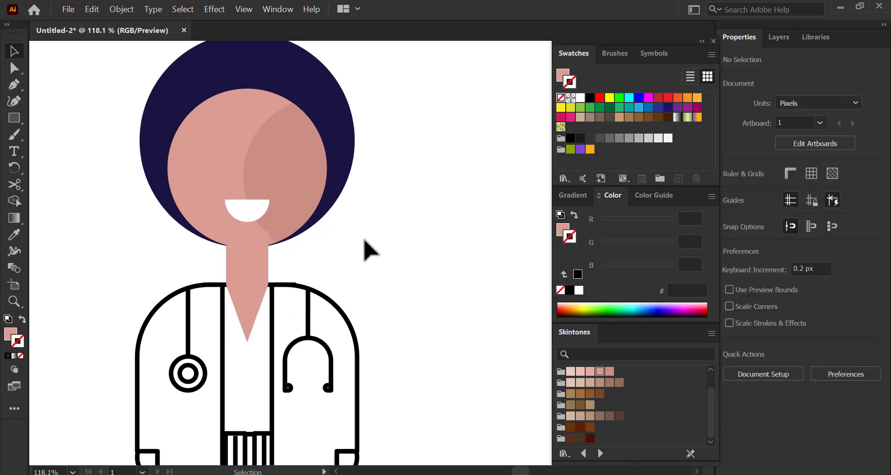
# Step: Fill the right half of the coat with teal 00A99D
pyautogui.scroll(-3, 335, 232)
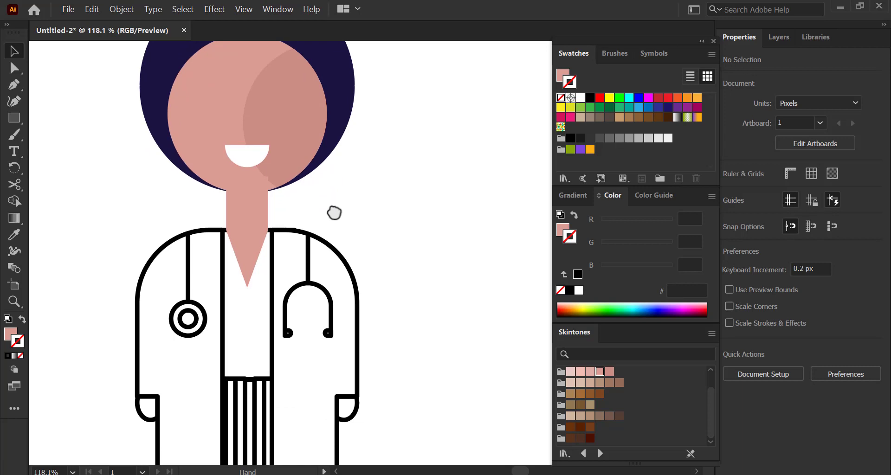
pyautogui.click(344, 254)
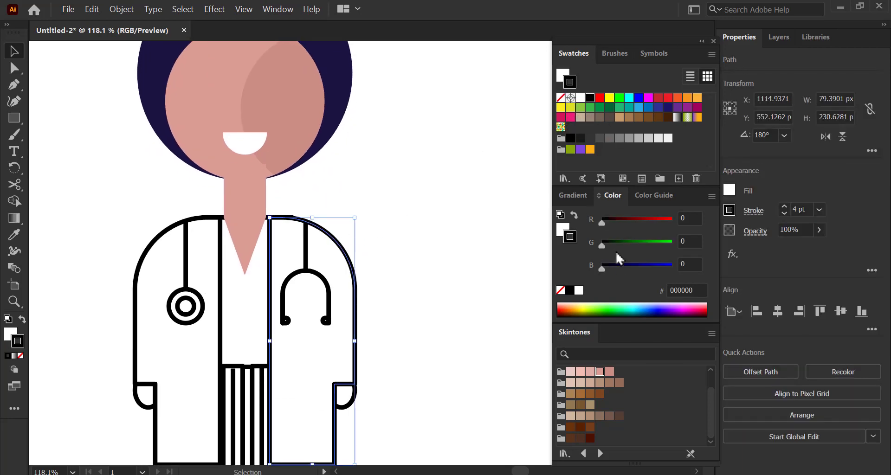
pyautogui.click(630, 109)
pyautogui.hotkey('ctrl', 'z')
pyautogui.click(564, 78)
pyautogui.click(628, 109)
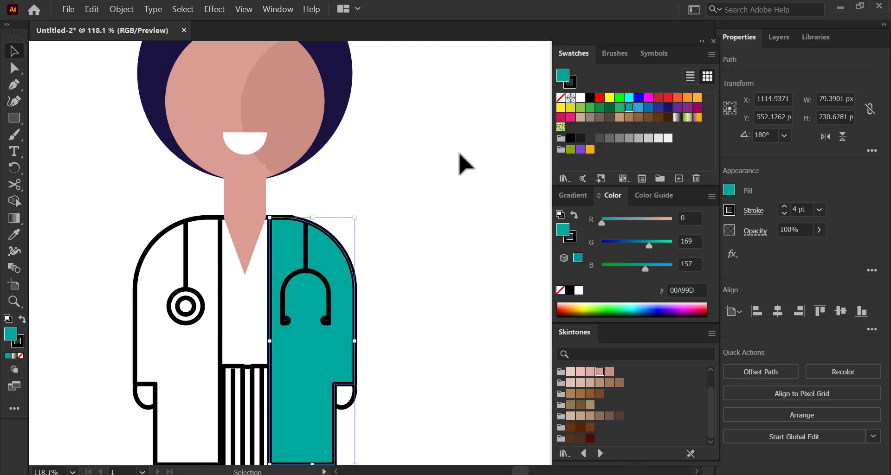
pyautogui.click(460, 158)
# Step: Fill the left half of the coat with the light teal 8BD9D3
pyautogui.click(208, 241)
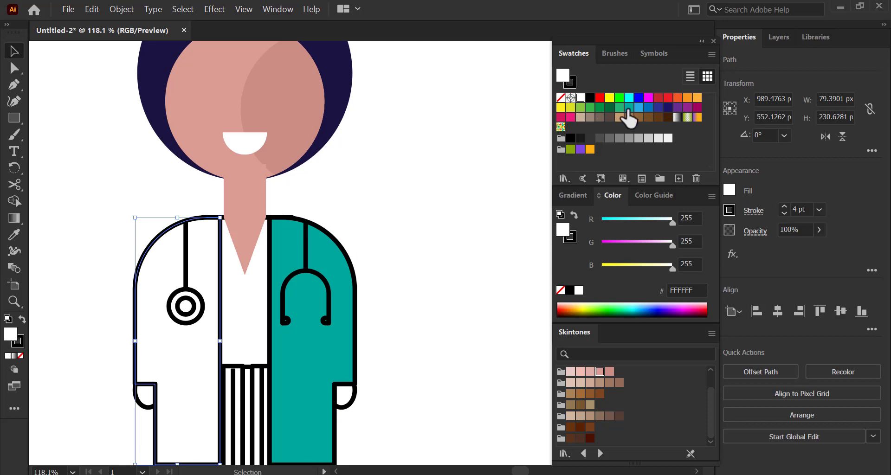
pyautogui.click(629, 110)
pyautogui.moveTo(649, 245); pyautogui.dragTo(662, 245)
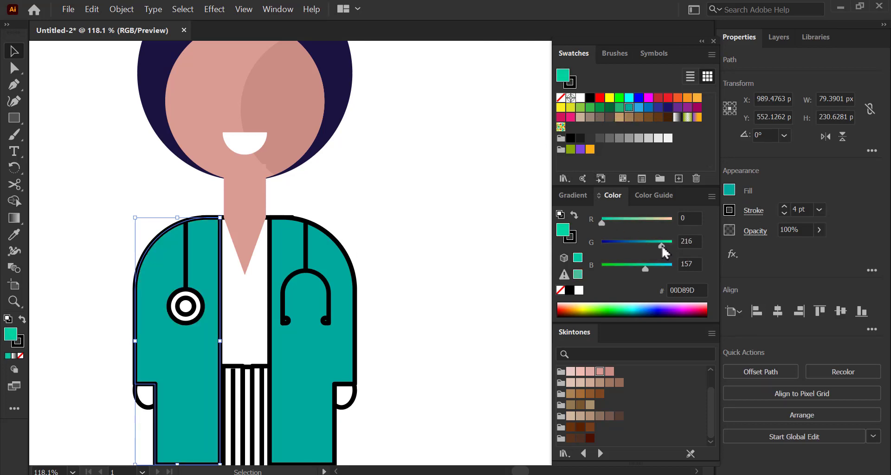
pyautogui.moveTo(603, 223); pyautogui.dragTo(641, 224)
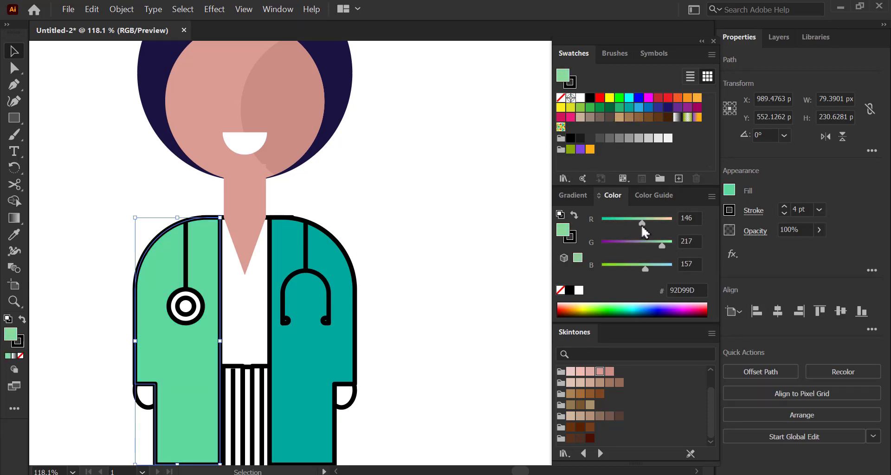
pyautogui.moveTo(648, 270); pyautogui.dragTo(662, 270)
pyautogui.click(444, 250)
# Step: Fill both hands below the coat sleeves with the pink skin tone DB9C94
pyautogui.press('space')
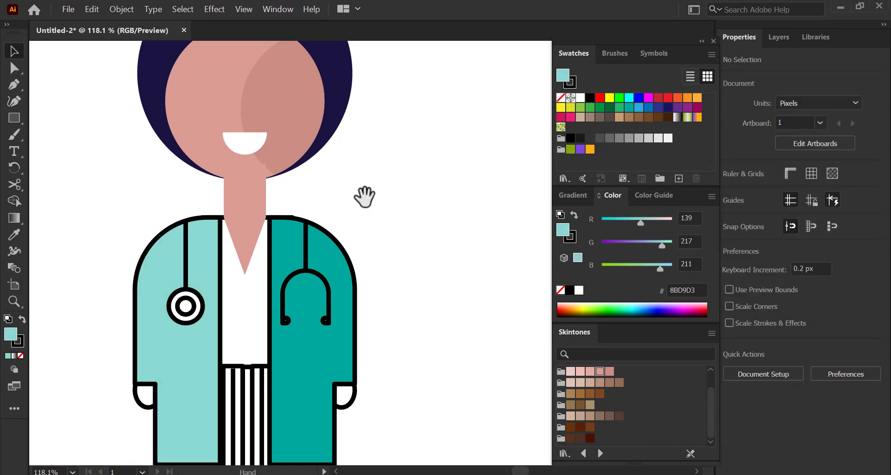
pyautogui.moveTo(328, 191); pyautogui.dragTo(336, 175)
pyautogui.click(362, 318)
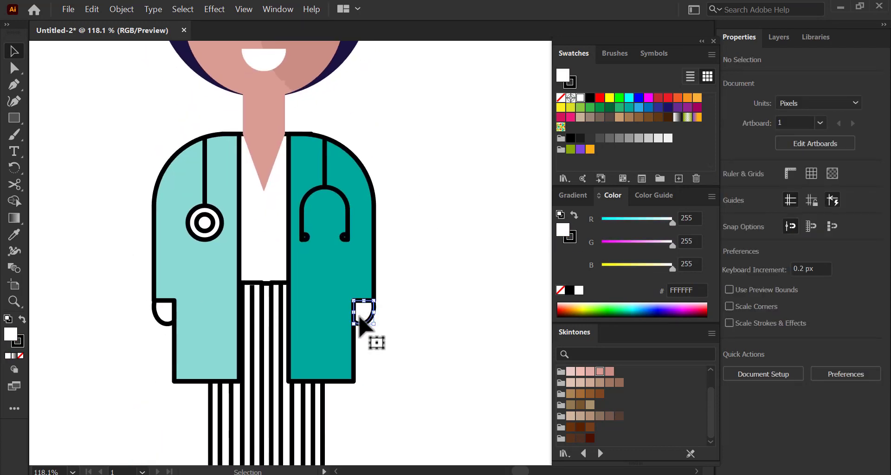
pyautogui.keyDown('shift'); pyautogui.click(159, 318); pyautogui.keyUp('shift')
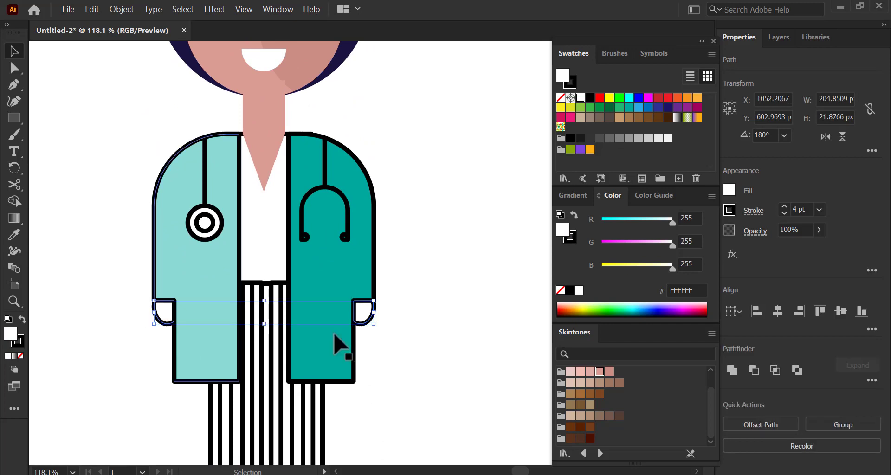
pyautogui.click(600, 372)
pyautogui.click(472, 362)
# Step: Fill the shirt rectangle between the two coat halves with blue 0071BC, keeping its original position
pyautogui.moveTo(472, 362); pyautogui.dragTo(382, 410)
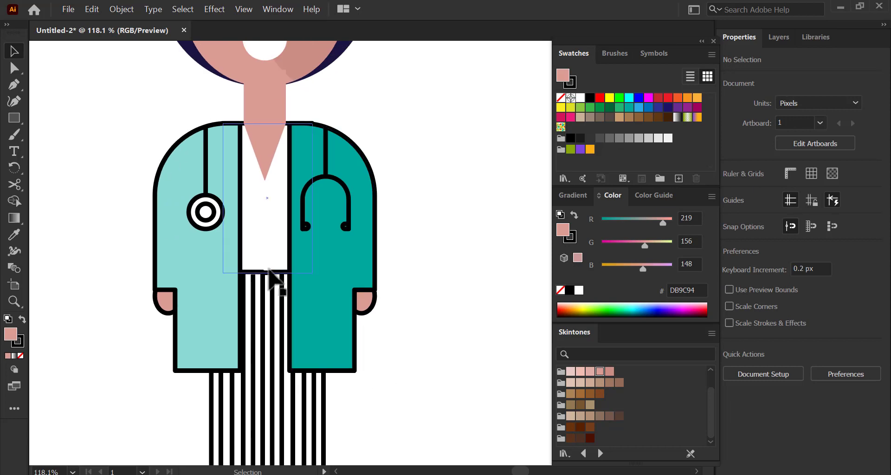
pyautogui.moveTo(268, 272); pyautogui.dragTo(275, 248)
pyautogui.hotkey('ctrl', 'z')
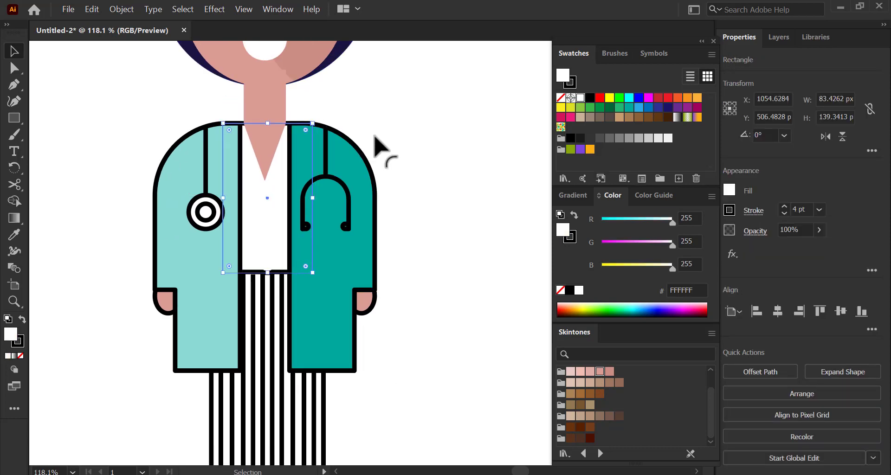
pyautogui.click(649, 108)
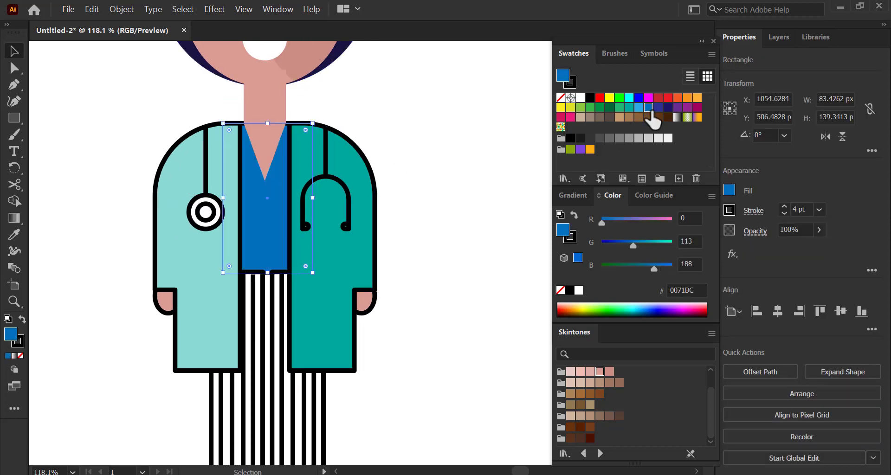
pyautogui.click(657, 108)
pyautogui.click(649, 108)
pyautogui.moveTo(381, 134); pyautogui.dragTo(381, 273)
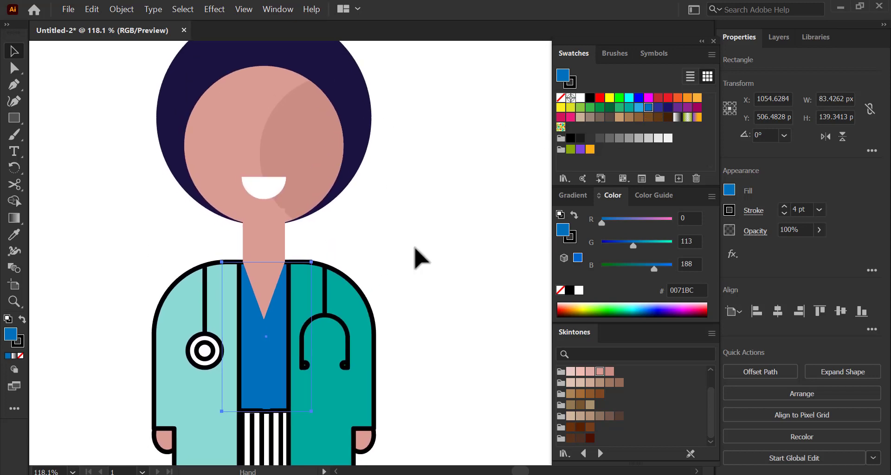
# Step: Change the fill of the shirt rectangle between the coat halves to dark blue 002F45
pyautogui.moveTo(630, 248); pyautogui.dragTo(650, 270)
pyautogui.click(640, 313)
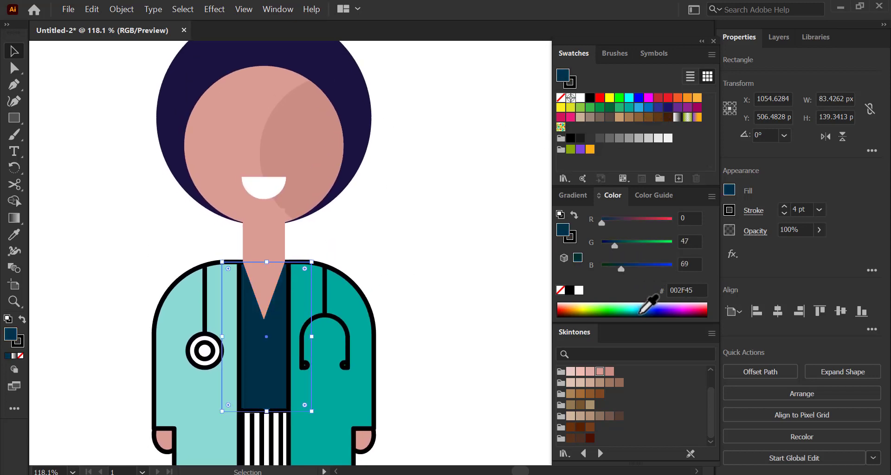
pyautogui.moveTo(640, 314); pyautogui.dragTo(640, 312)
pyautogui.click(641, 313)
pyautogui.click(467, 259)
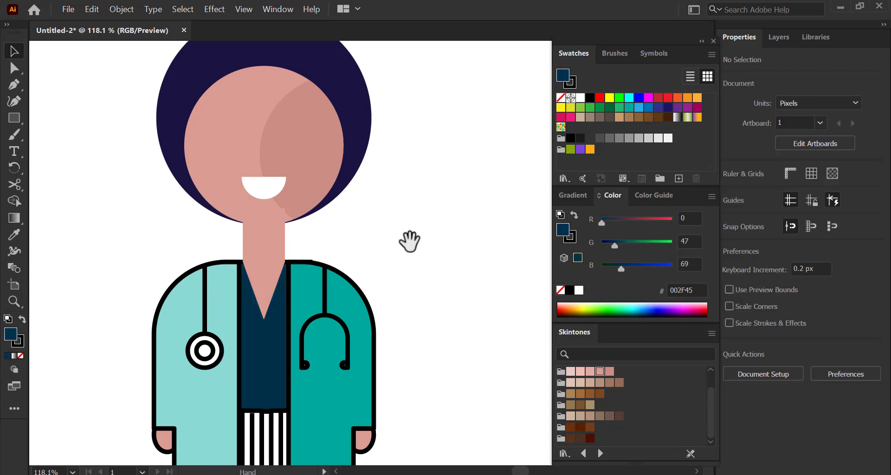
# Step: Move both striped legs with their feet out from behind the coat to the empty area beside the figure
pyautogui.moveTo(408, 240); pyautogui.dragTo(349, 222)
pyautogui.moveTo(251, 242); pyautogui.dragTo(325, 241)
pyautogui.press('z')
pyautogui.moveTo(273, 198); pyautogui.dragTo(252, 232)
pyautogui.moveTo(279, 343); pyautogui.dragTo(250, 214)
pyautogui.press('v')
pyautogui.click(284, 426)
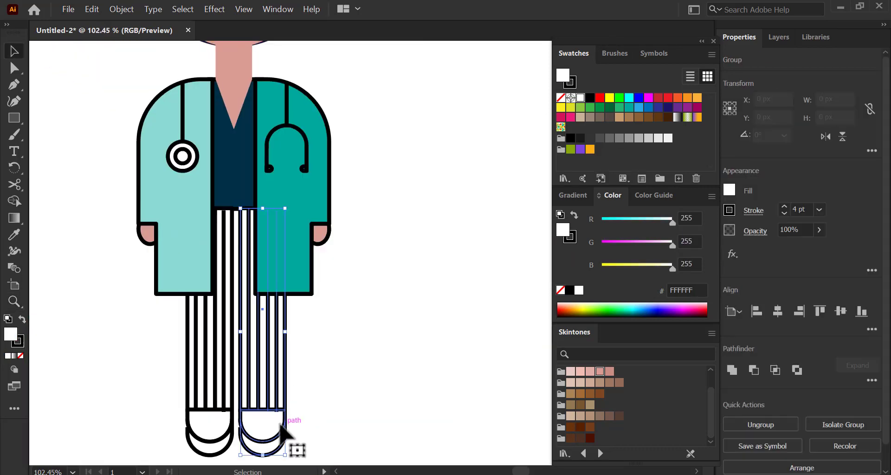
pyautogui.keyDown('shift'); pyautogui.click(215, 408); pyautogui.keyUp('shift')
pyautogui.moveTo(233, 414); pyautogui.dragTo(423, 396)
pyautogui.moveTo(386, 385); pyautogui.dragTo(277, 399)
pyautogui.moveTo(233, 298); pyautogui.dragTo(273, 403)
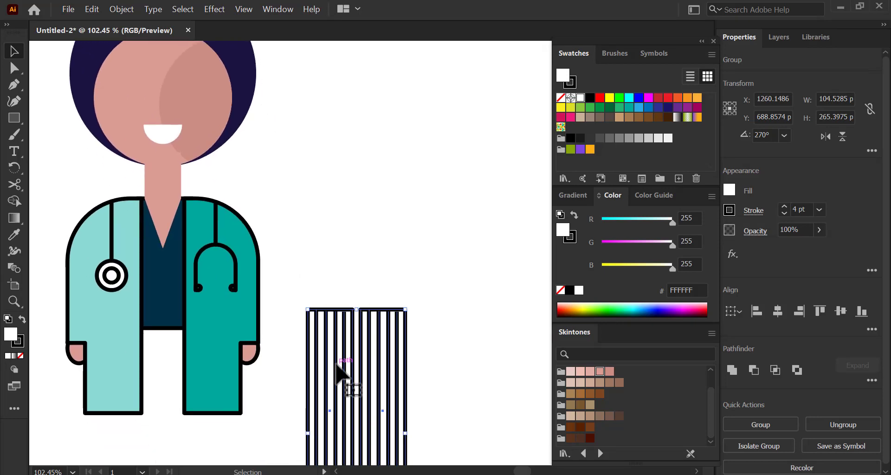
pyautogui.moveTo(333, 368); pyautogui.dragTo(348, 222)
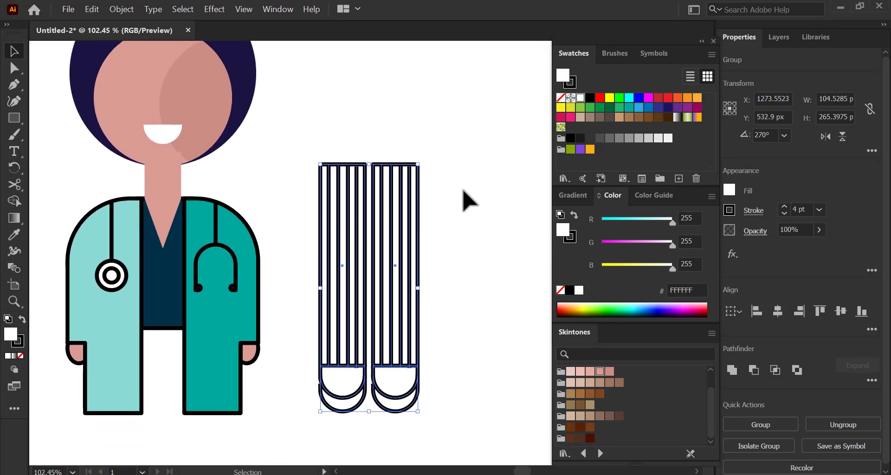
# Step: Move the right striped leg further right to leave a wide gap between the two legs
pyautogui.click(469, 199)
pyautogui.moveTo(404, 223); pyautogui.dragTo(443, 226)
pyautogui.click(466, 241)
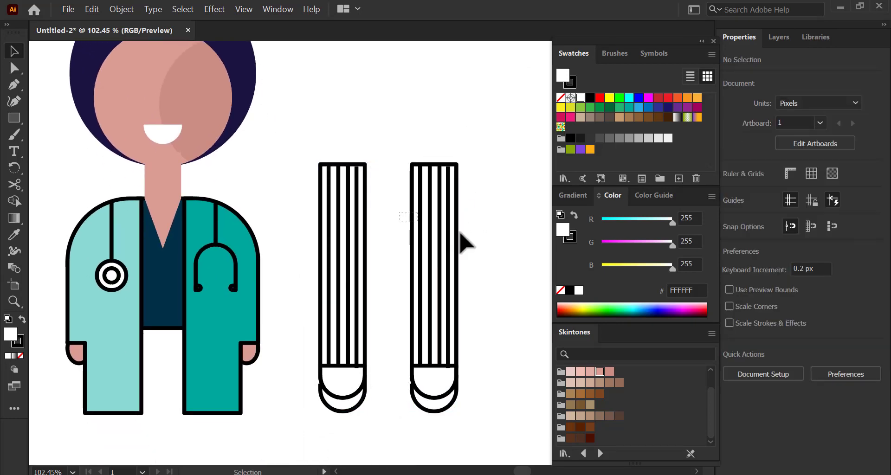
# Step: Ungroup the right leg and select its trouser rectangle and stripes without the foot and shoe
pyautogui.click(458, 235)
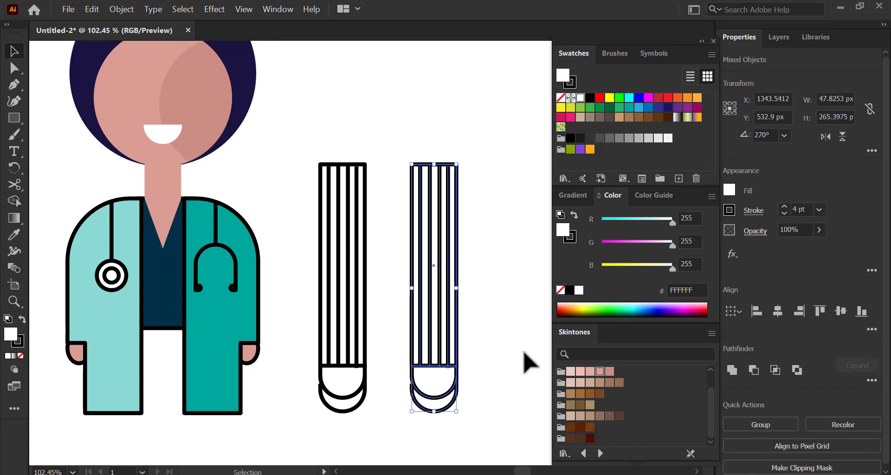
pyautogui.click(400, 297)
pyautogui.moveTo(423, 295); pyautogui.dragTo(464, 302)
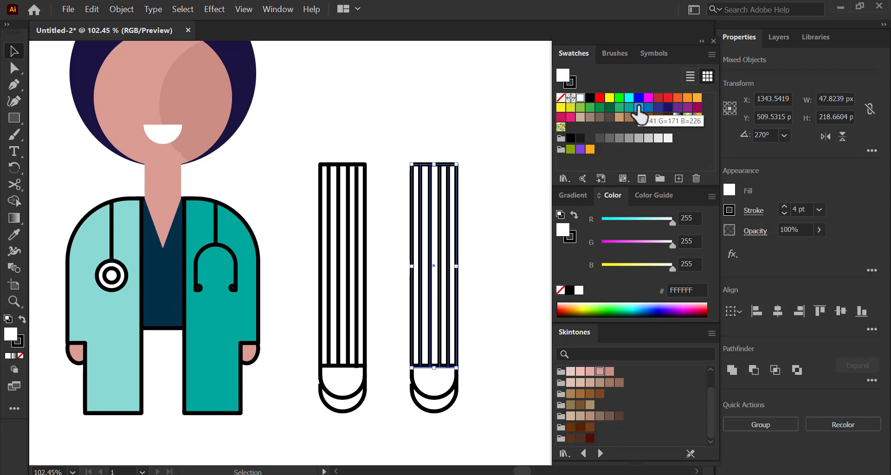
# Step: Try copying the hair's navy fill onto the selected trouser rectangle and stripes, and undo it
pyautogui.click(14, 235)
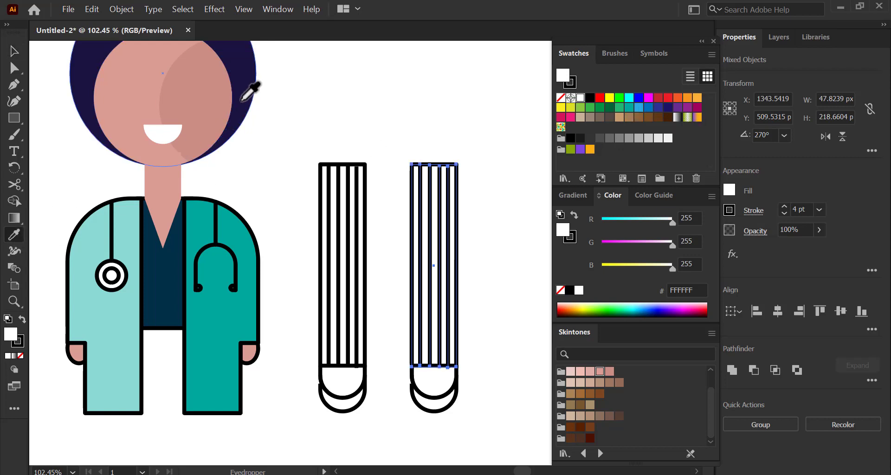
pyautogui.click(242, 108)
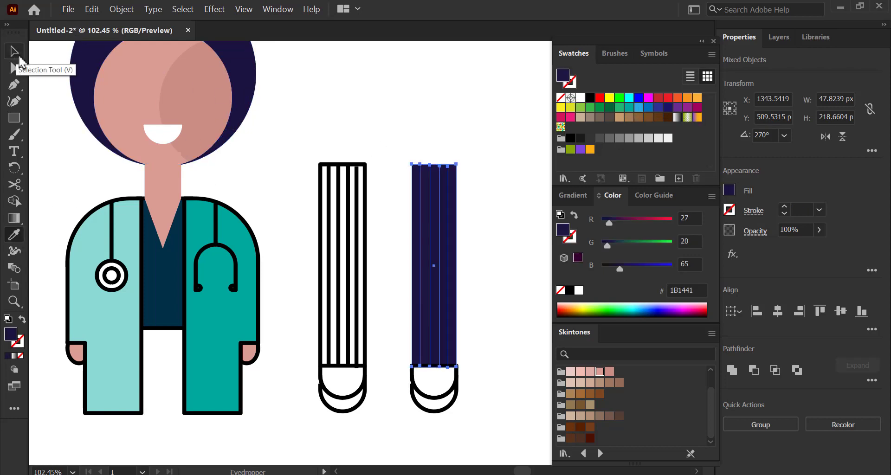
pyautogui.hotkey('ctrl', 'z')
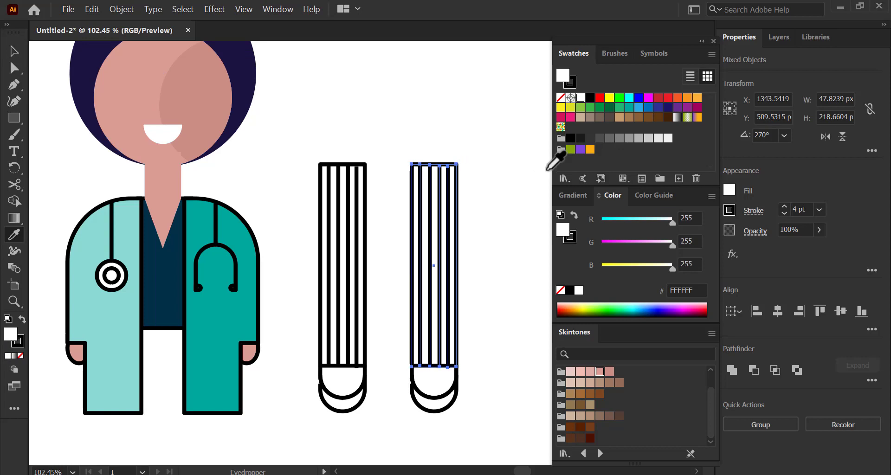
# Step: Fill the right trouser leg with dark navy 1B1432 and colour its outline and stripes with 00002F
pyautogui.click(668, 109)
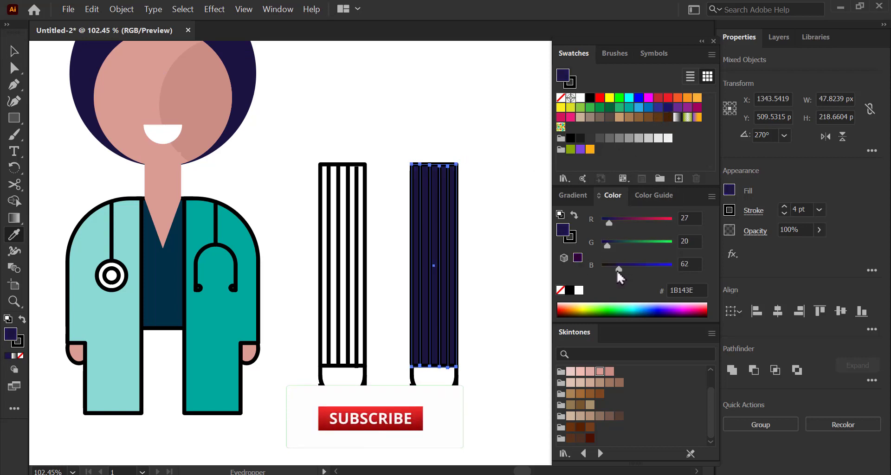
pyautogui.moveTo(618, 272); pyautogui.dragTo(615, 272)
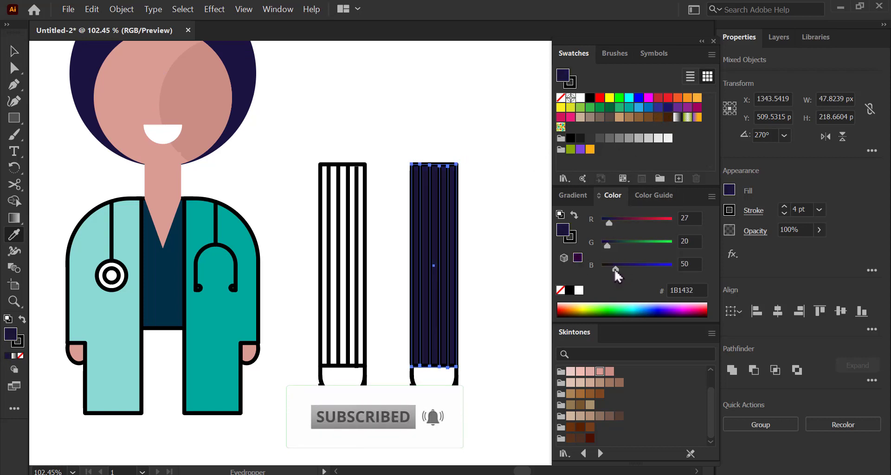
pyautogui.click(574, 240)
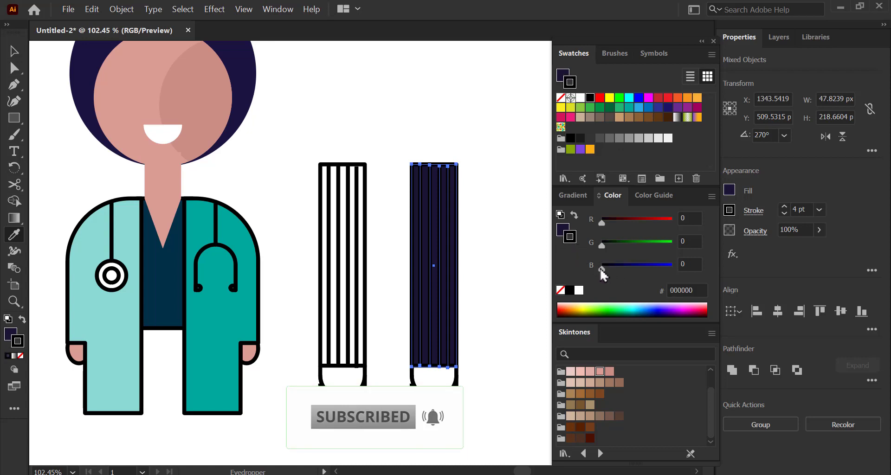
pyautogui.moveTo(603, 270); pyautogui.dragTo(614, 271)
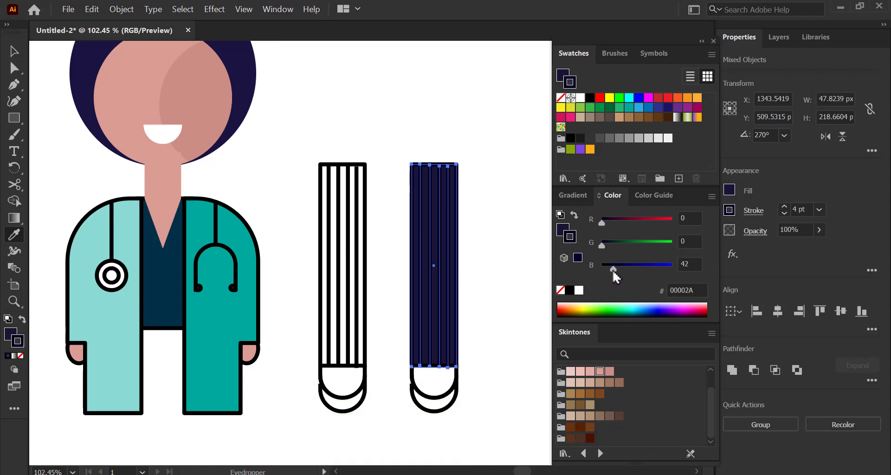
pyautogui.click(506, 267)
pyautogui.hotkey('ctrl', 'z')
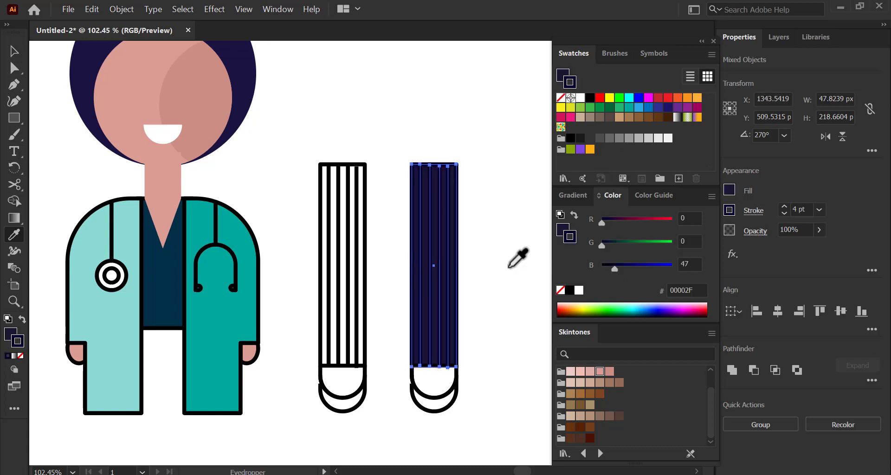
pyautogui.press('v')
pyautogui.moveTo(397, 139); pyautogui.dragTo(483, 313)
pyautogui.click(485, 320)
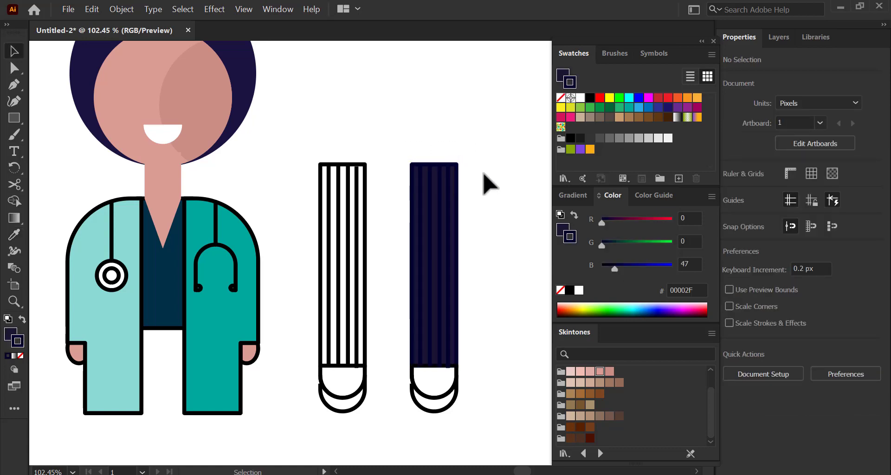
# Step: Bring the right leg's foot and shoe shapes to the front of the stacking order
pyautogui.moveTo(405, 380); pyautogui.dragTo(458, 413)
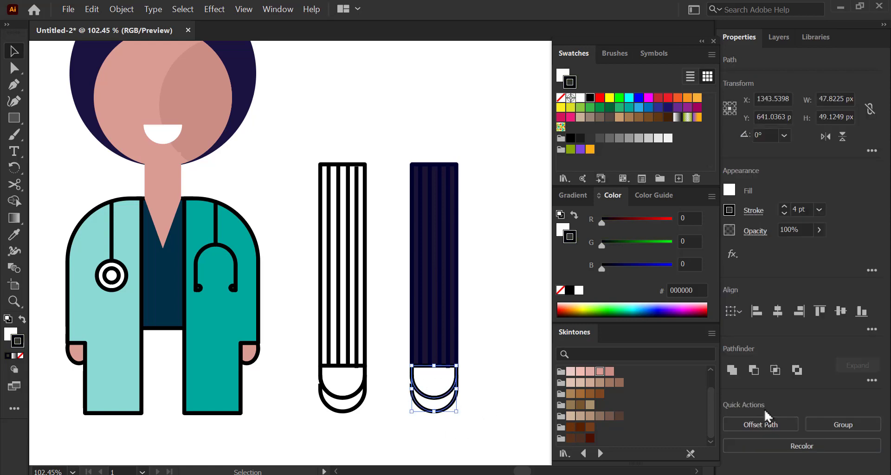
pyautogui.click(122, 9)
pyautogui.moveTo(242, 32)
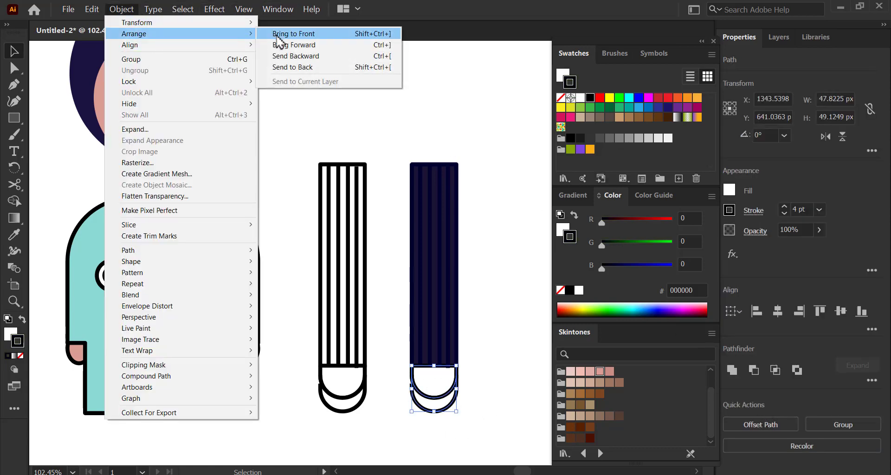
pyautogui.click(288, 31)
pyautogui.click(487, 383)
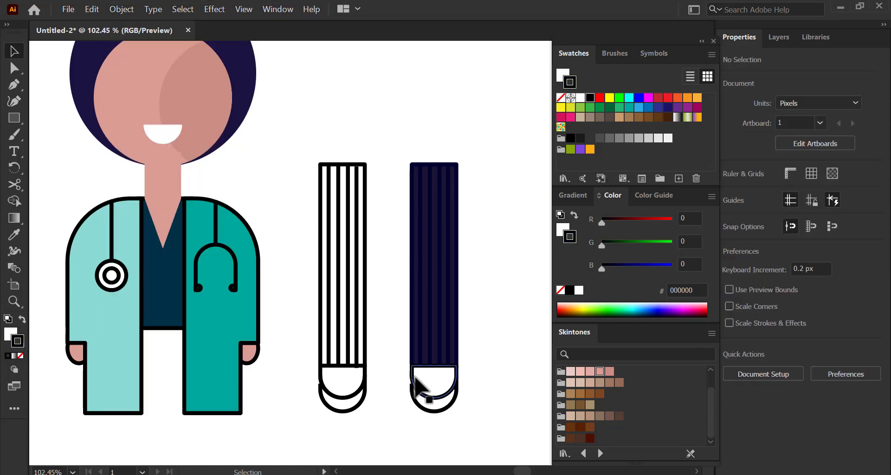
# Step: Try colouring the right leg's foot shape with the pink skin tone DB9C94
pyautogui.click(422, 382)
pyautogui.click(600, 372)
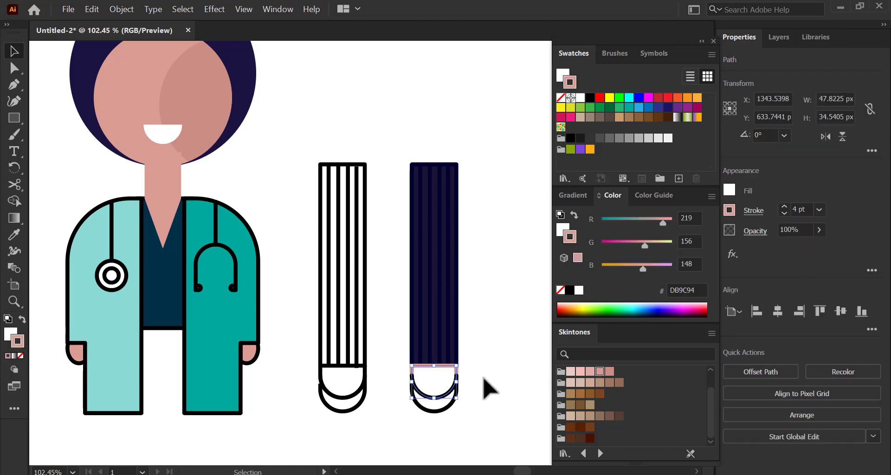
pyautogui.click(497, 396)
# Step: Move the shoe crescent off the foot, reset the foot's default colours and fill it with skin tone DB9C94
pyautogui.moveTo(435, 398)
pyautogui.mouseDown()
pyautogui.moveTo(442, 413)
pyautogui.moveTo(431, 438)
pyautogui.mouseUp()
pyautogui.click(454, 387)
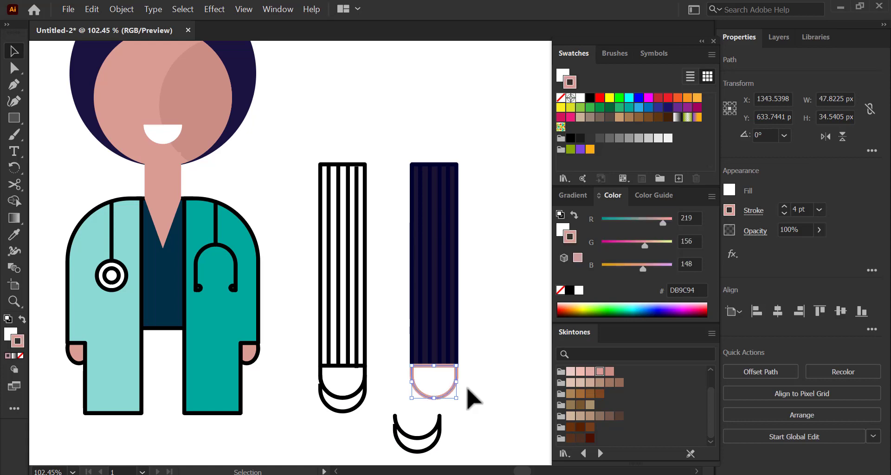
pyautogui.press('d')
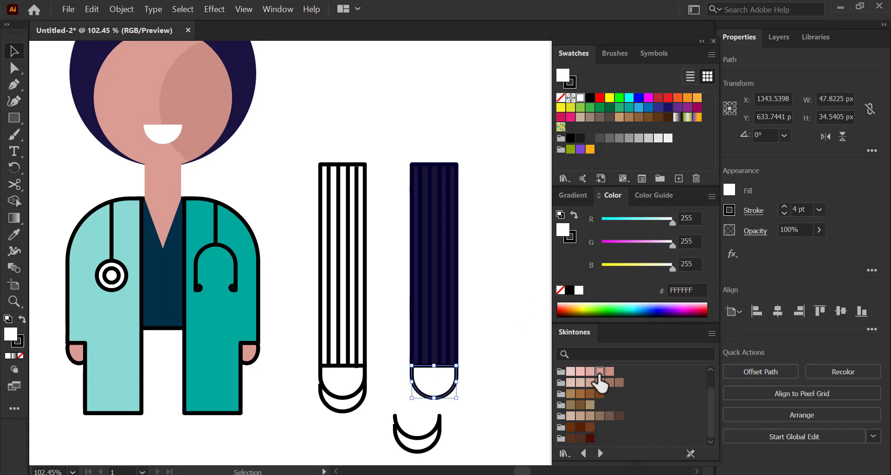
pyautogui.click(600, 372)
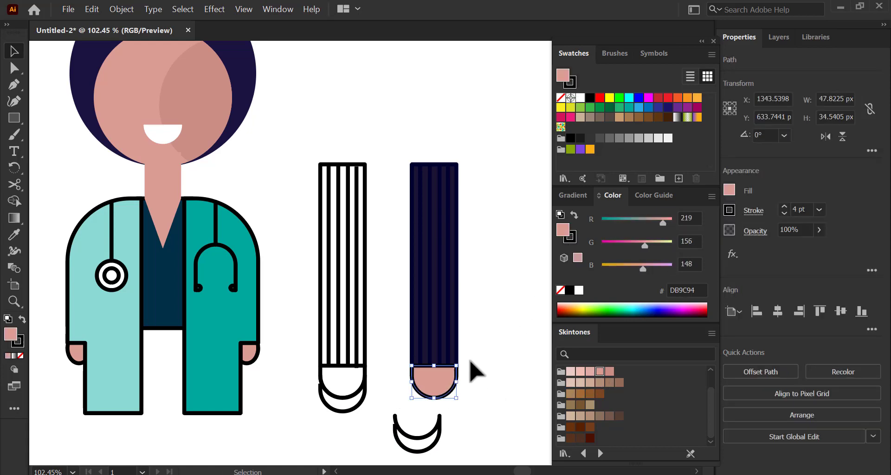
# Step: Place the shoe crescent centred just below the foot and give it the hair's navy 1B1441 without an outline
pyautogui.moveTo(438, 451); pyautogui.dragTo(450, 422)
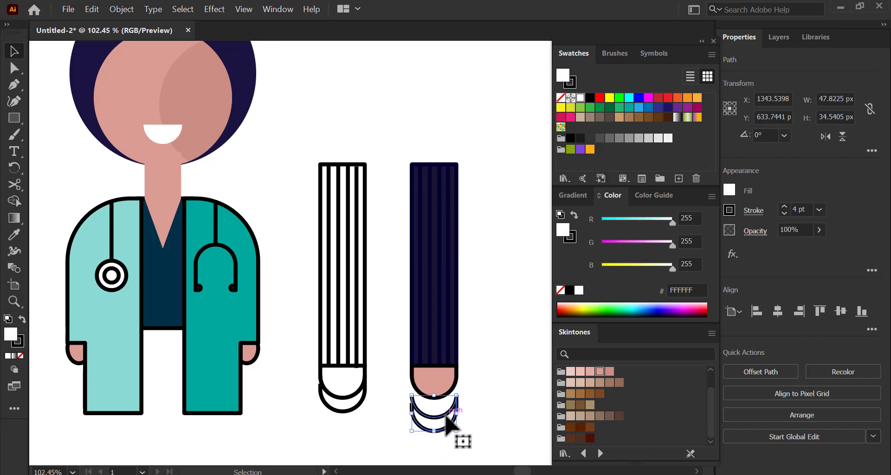
pyautogui.press('i')
pyautogui.click(251, 88)
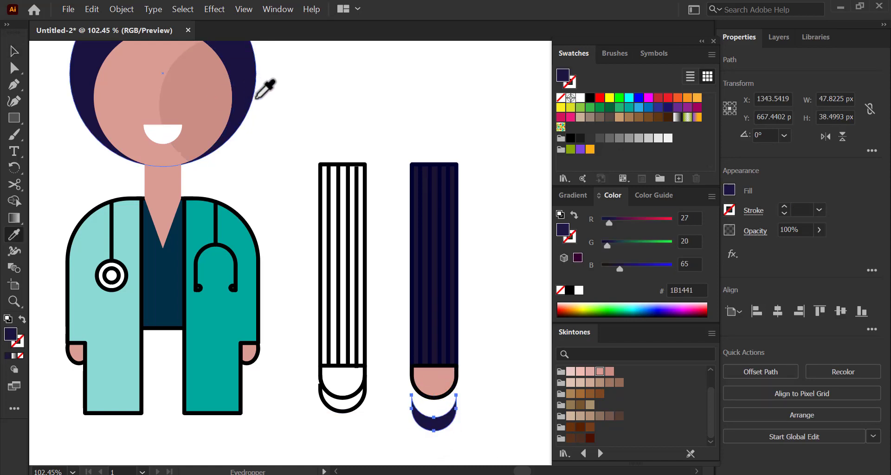
pyautogui.press('v')
pyautogui.click(478, 375)
pyautogui.moveTo(440, 424); pyautogui.dragTo(439, 420)
# Step: Remove the black outline from the skin-coloured foot
pyautogui.click(451, 389)
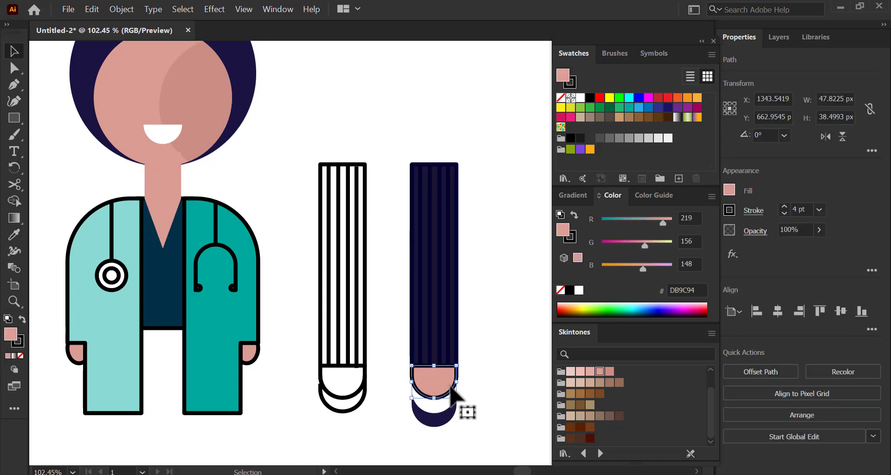
pyautogui.click(572, 241)
pyautogui.click(561, 291)
# Step: Move the navy shoe crescent up until it fits against the curved edge of the foot
pyautogui.press('z')
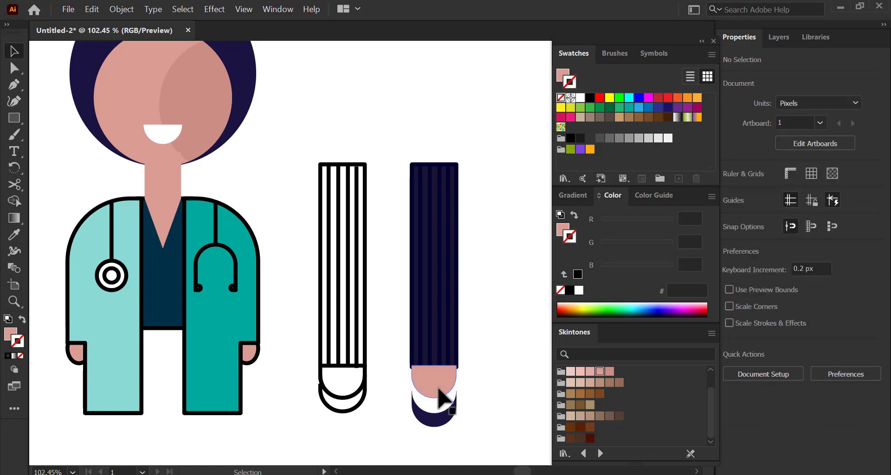
pyautogui.moveTo(424, 368)
pyautogui.mouseDown()
pyautogui.moveTo(473, 394)
pyautogui.moveTo(465, 357)
pyautogui.mouseUp()
pyautogui.press('v')
pyautogui.moveTo(442, 424); pyautogui.dragTo(440, 398)
# Step: Shift the foot and shoe to the trouser leg's left edge and widen them together to its full width
pyautogui.moveTo(372, 349); pyautogui.dragTo(453, 394)
pyautogui.press('space')
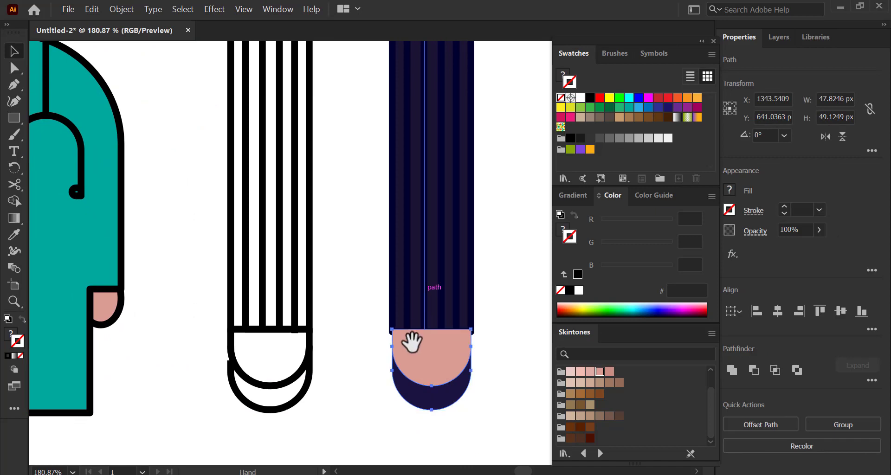
pyautogui.moveTo(412, 342); pyautogui.dragTo(406, 298)
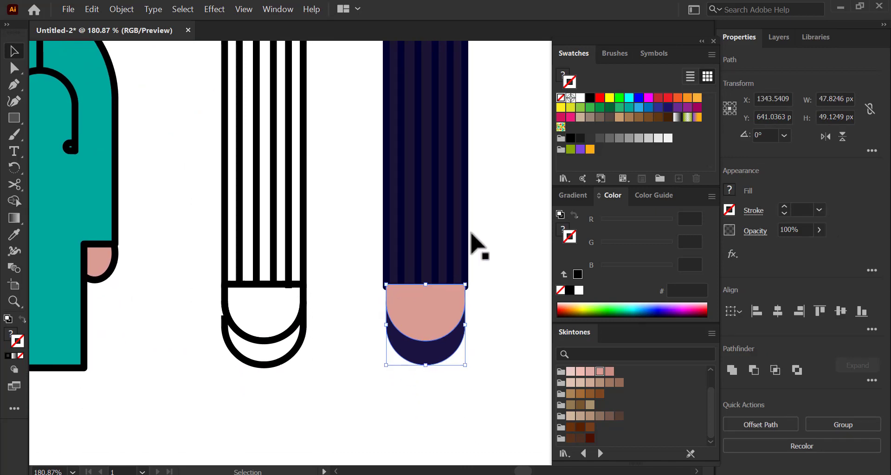
pyautogui.moveTo(432, 316); pyautogui.dragTo(405, 320)
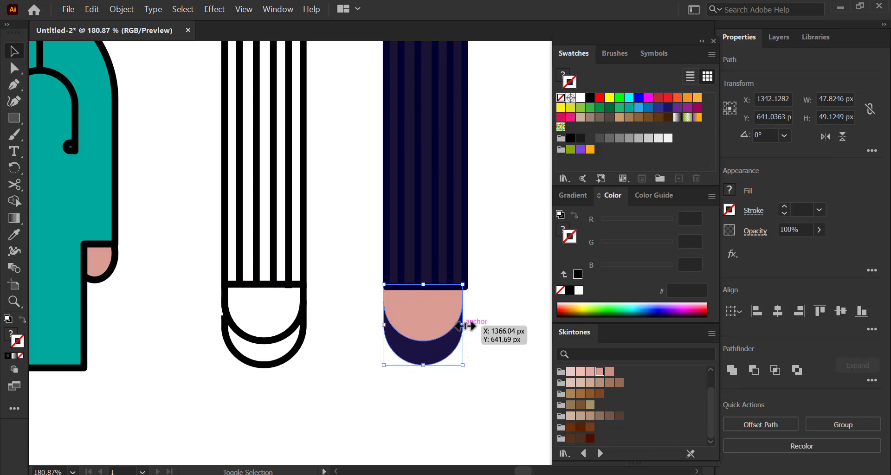
pyautogui.moveTo(463, 326); pyautogui.dragTo(472, 327)
pyautogui.click(483, 328)
# Step: Remove the outline from the navy trouser rectangle, leaving its stripes in place
pyautogui.scroll(3, 413, 338)
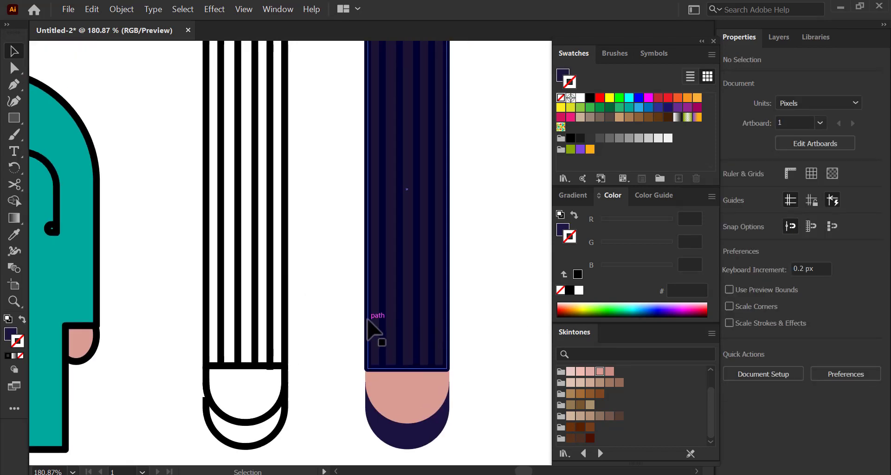
pyautogui.click(375, 320)
pyautogui.click(560, 291)
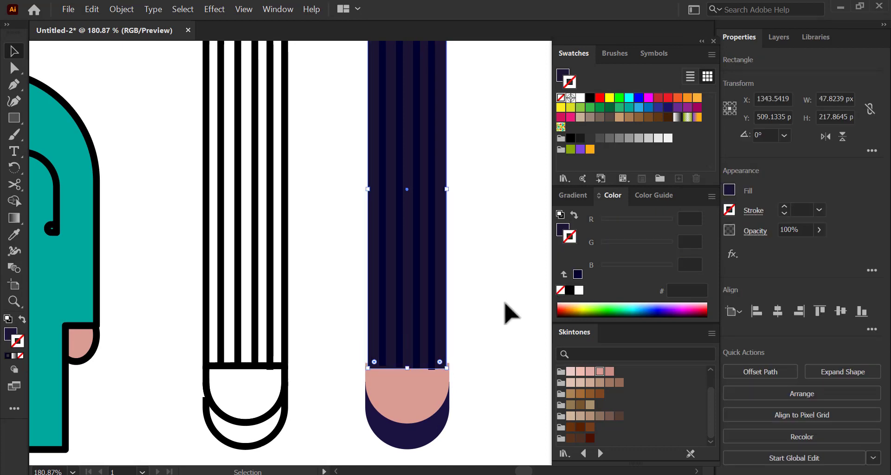
pyautogui.click(504, 313)
# Step: Adjust the stroke colour of the trouser leg's grouped stripes to a darker navy
pyautogui.click(400, 352)
pyautogui.moveTo(402, 345)
pyautogui.mouseDown()
pyautogui.moveTo(409, 330)
pyautogui.moveTo(403, 349)
pyautogui.moveTo(411, 337)
pyautogui.mouseUp()
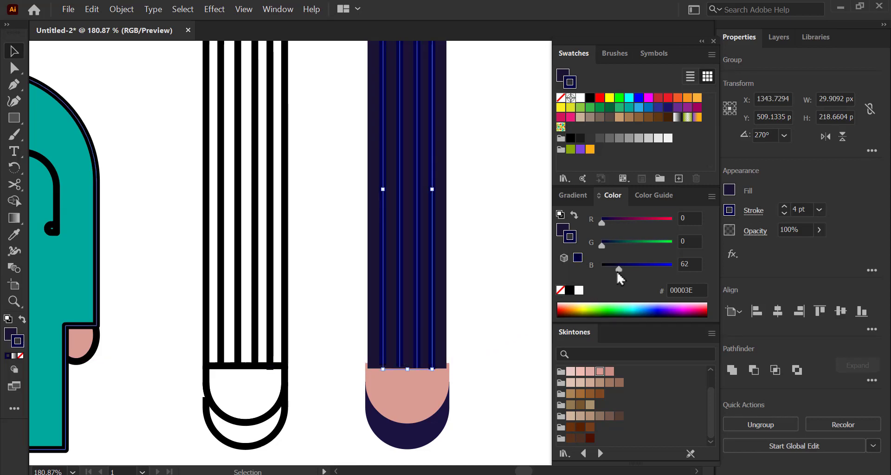
pyautogui.click(471, 319)
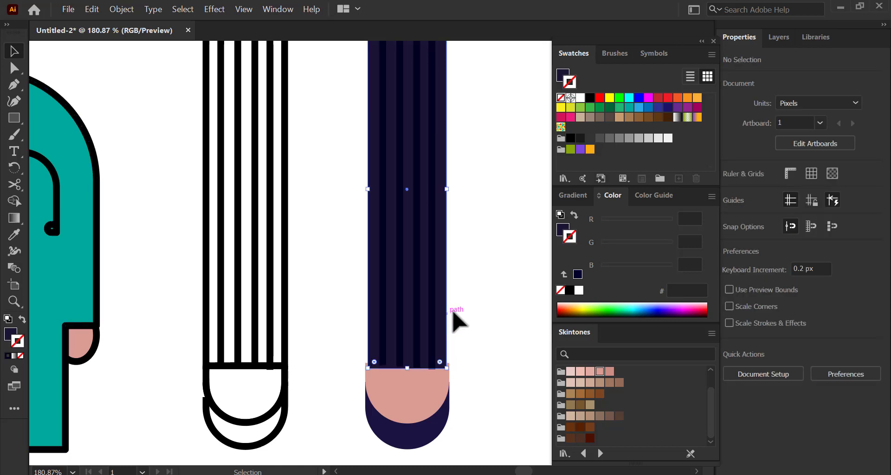
# Step: Darken the fill of the striped navy trouser rectangle to near-black 110B19
pyautogui.click(442, 319)
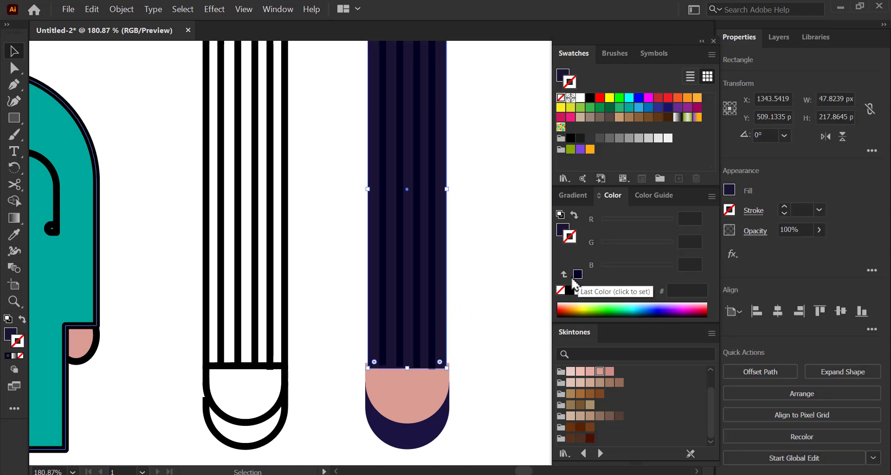
pyautogui.moveTo(336, 254); pyautogui.dragTo(388, 285)
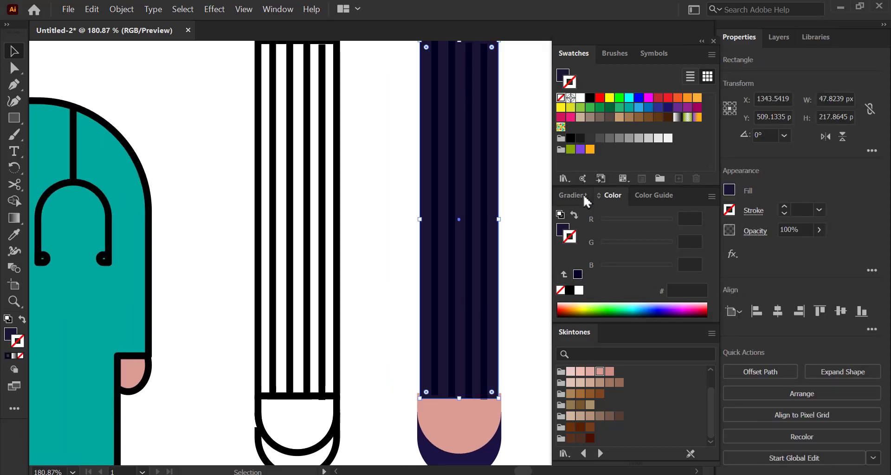
pyautogui.click(11, 333)
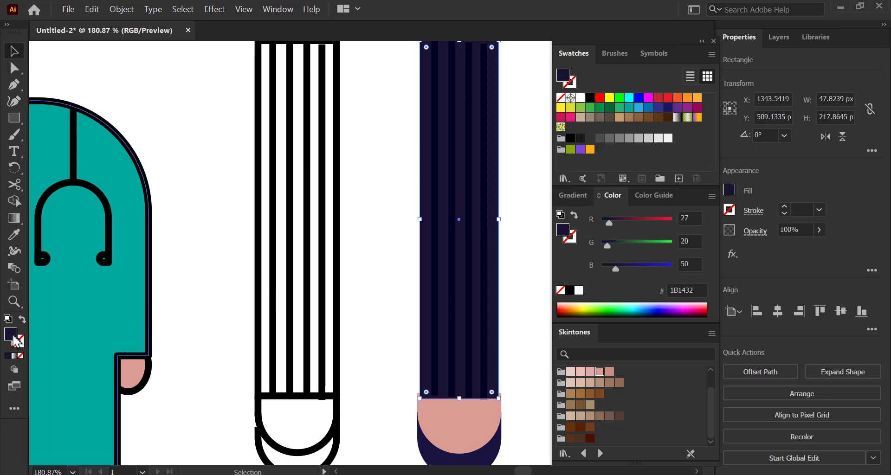
pyautogui.moveTo(613, 272); pyautogui.dragTo(609, 271)
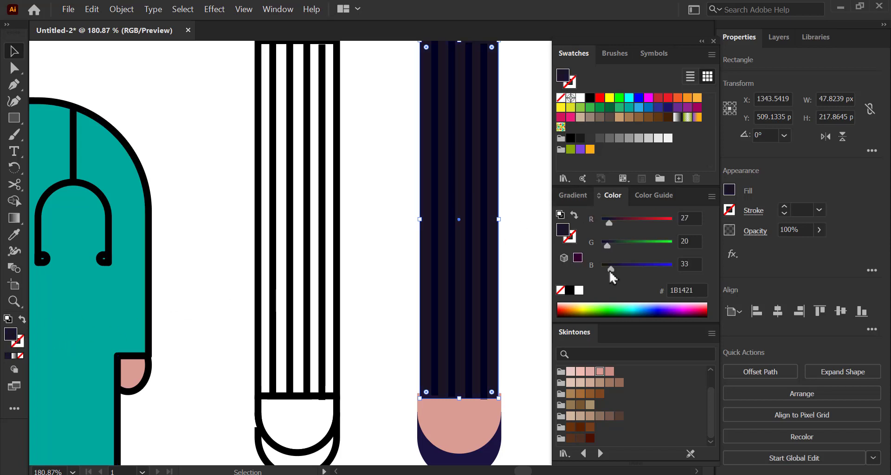
pyautogui.doubleClick(21, 337)
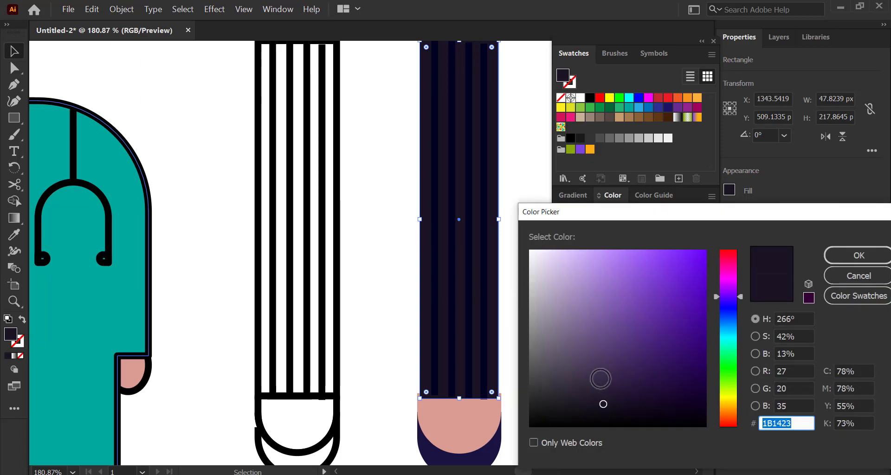
pyautogui.click(627, 410)
pyautogui.click(849, 256)
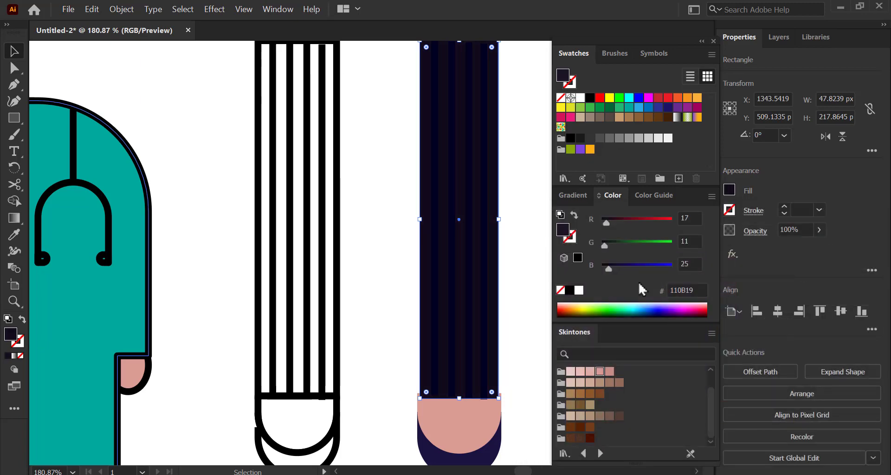
pyautogui.click(512, 322)
# Step: Delete the grouped stripes from the near-black trouser leg
pyautogui.press('z')
pyautogui.moveTo(445, 292); pyautogui.dragTo(375, 315)
pyautogui.press('v')
pyautogui.moveTo(458, 320); pyautogui.dragTo(521, 312)
pyautogui.press('Delete')
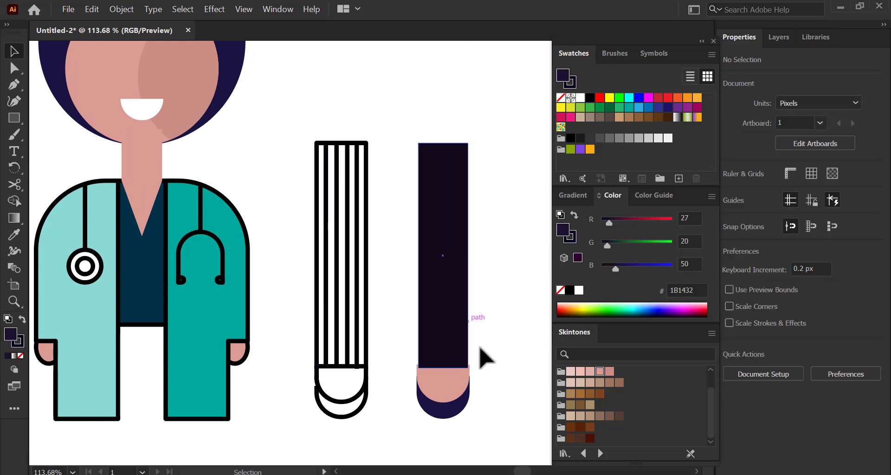
# Step: Widen the near-black trouser rectangle until its side edges line up with the foot below
pyautogui.press('z')
pyautogui.moveTo(441, 356); pyautogui.dragTo(420, 359)
pyautogui.press('v')
pyautogui.moveTo(487, 172); pyautogui.dragTo(493, 175)
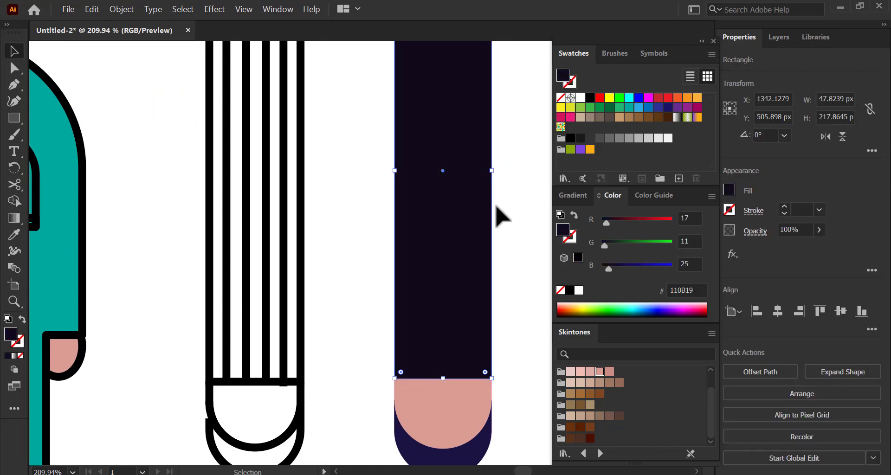
pyautogui.click(504, 222)
# Step: Recolour the navy shoe crescent by sampling the near-black trouser fill with the Eyedropper
pyautogui.hotkey('ctrl', 'space')
pyautogui.moveTo(489, 337); pyautogui.dragTo(456, 343)
pyautogui.click(450, 403)
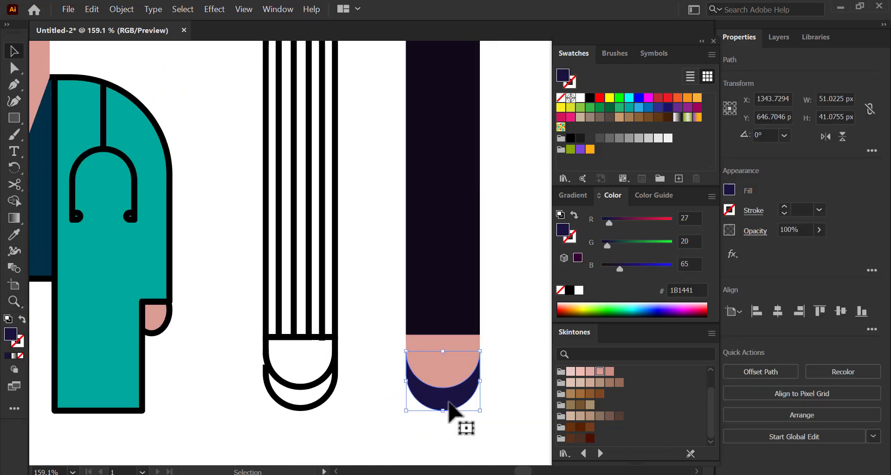
pyautogui.press('i')
pyautogui.click(446, 310)
pyautogui.press('v')
pyautogui.click(399, 375)
# Step: Group the near-black trouser rectangle with its foot and shoe
pyautogui.press('space')
pyautogui.moveTo(432, 379); pyautogui.dragTo(428, 409)
pyautogui.moveTo(466, 376); pyautogui.dragTo(434, 376)
pyautogui.hotkey('ctrl', 'z')
pyautogui.hotkey('ctrl', 'space')
pyautogui.moveTo(490, 364); pyautogui.dragTo(451, 364)
pyautogui.moveTo(399, 275); pyautogui.dragTo(463, 431)
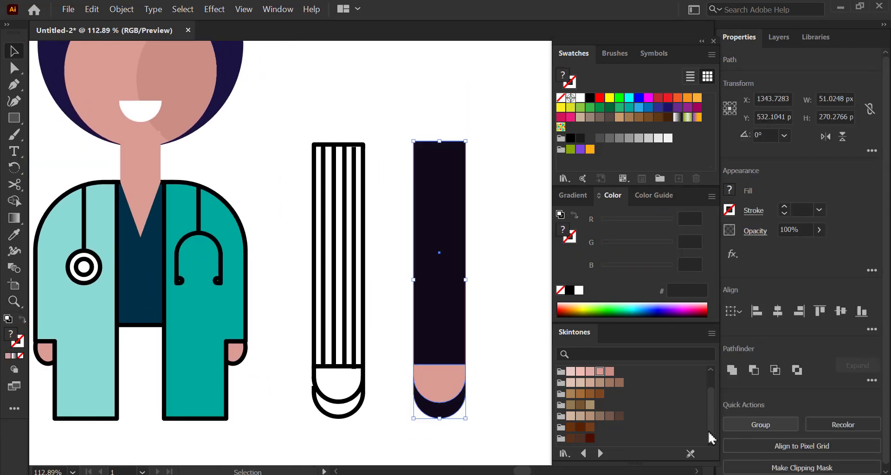
pyautogui.hotkey('ctrl', 'g')
pyautogui.click(408, 433)
pyautogui.click(458, 362)
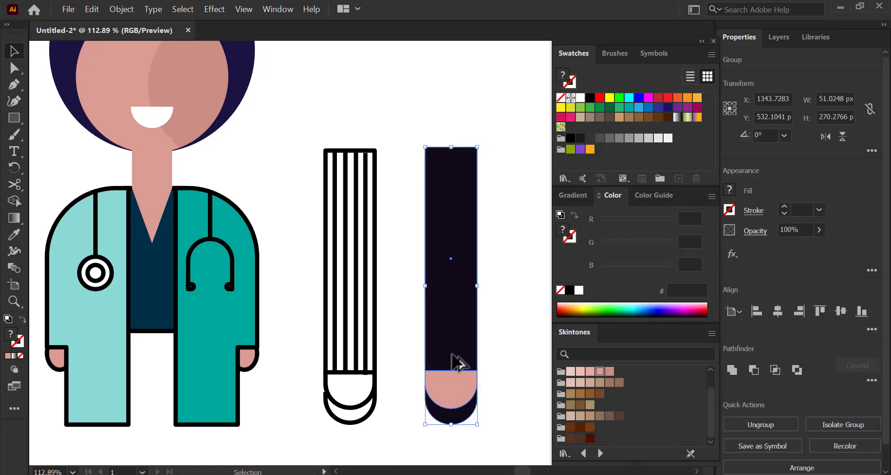
# Step: Move the outlined leg aside and place a copy of the coloured leg group just beside the original
pyautogui.moveTo(452, 361); pyautogui.dragTo(410, 363)
pyautogui.moveTo(350, 372); pyautogui.dragTo(334, 371)
pyautogui.press('Delete')
pyautogui.moveTo(398, 375); pyautogui.dragTo(328, 372)
pyautogui.hotkey('ctrl', 'z')
pyautogui.hotkey('ctrl', 'z')
pyautogui.click(344, 432)
pyautogui.click(398, 374)
pyautogui.moveTo(406, 369); pyautogui.dragTo(391, 370)
pyautogui.click(397, 437)
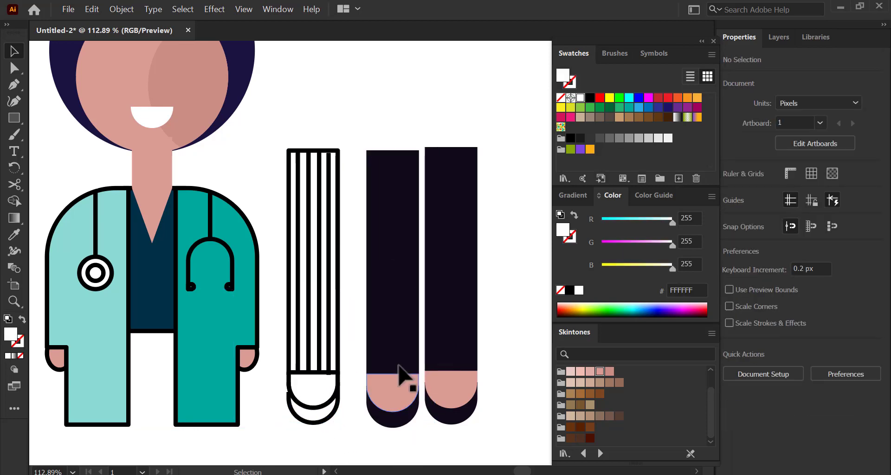
# Step: Fill the copied leg's trouser rectangle with navy 211942 inside its group and raise the leg level with its neighbour
pyautogui.click(400, 367)
pyautogui.doubleClick(401, 288)
pyautogui.click(403, 289)
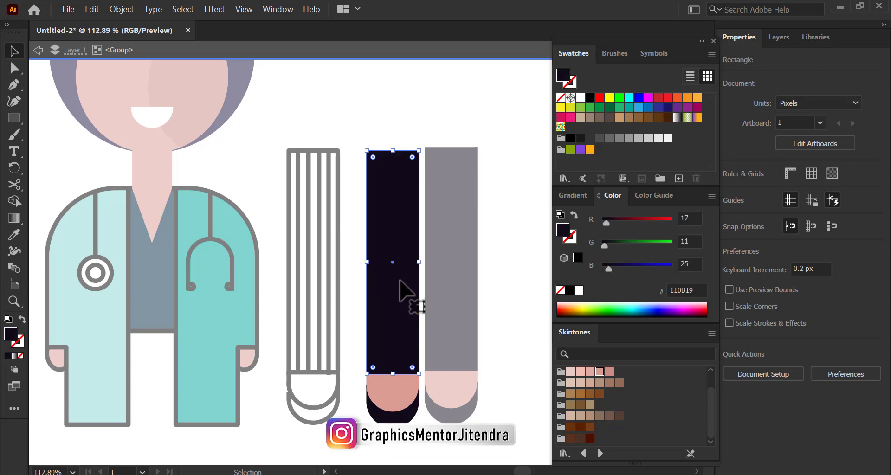
pyautogui.doubleClick(13, 336)
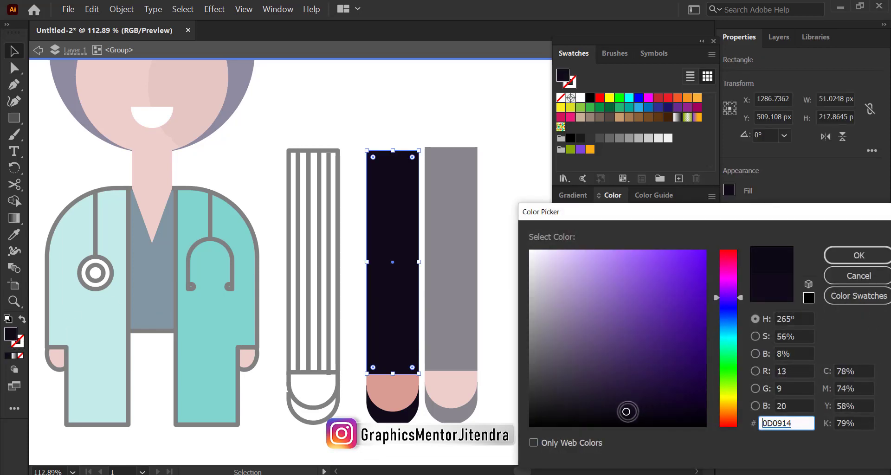
pyautogui.moveTo(745, 304); pyautogui.dragTo(738, 305)
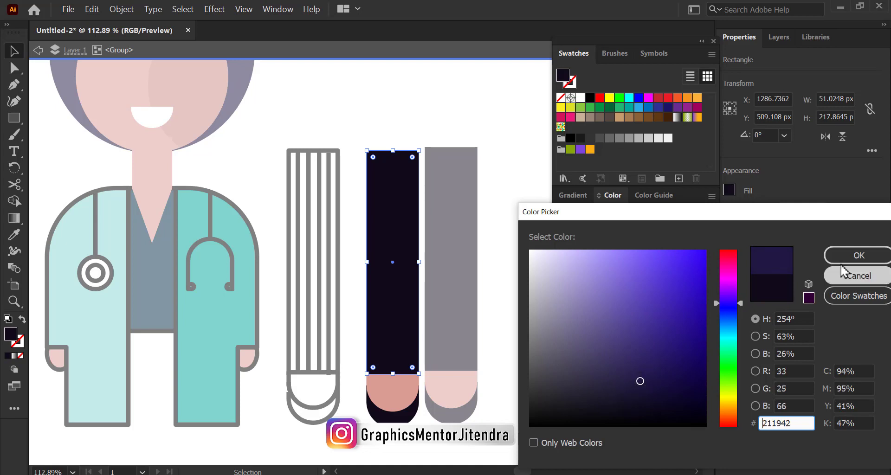
pyautogui.click(858, 256)
pyautogui.click(38, 50)
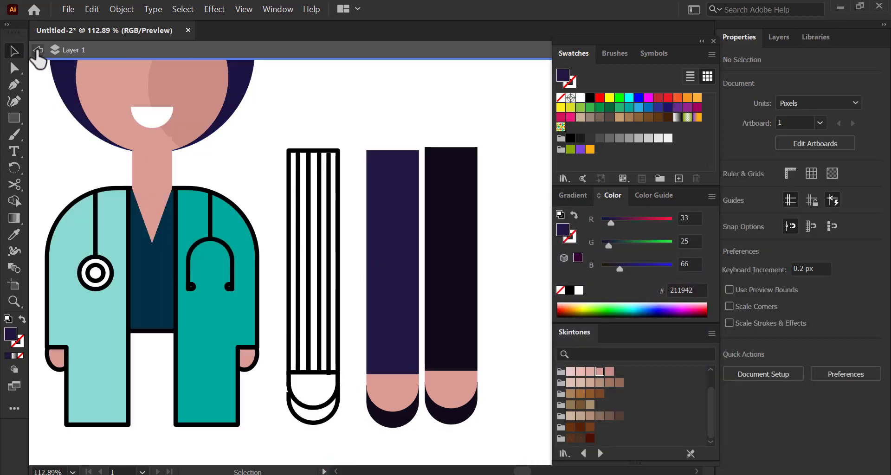
pyautogui.click(403, 367)
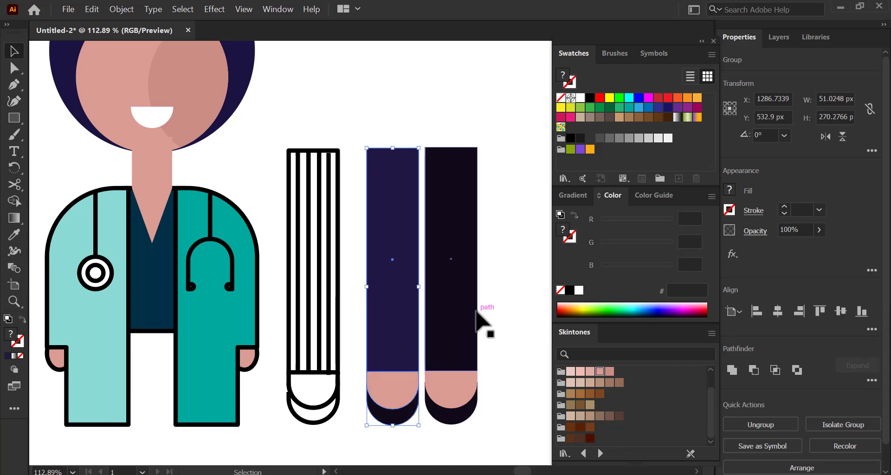
pyautogui.click(513, 253)
# Step: Ungroup the outlined leg and delete its trouser rectangle, keeping the stripes
pyautogui.click(334, 271)
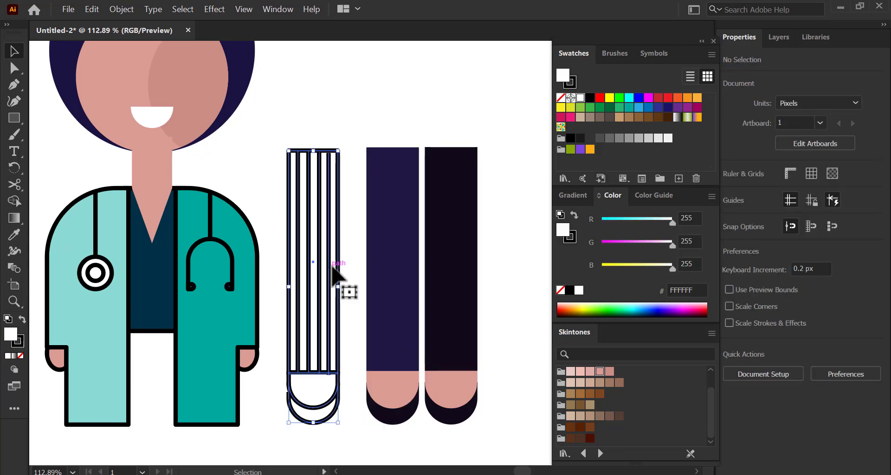
pyautogui.click(775, 419)
pyautogui.click(353, 379)
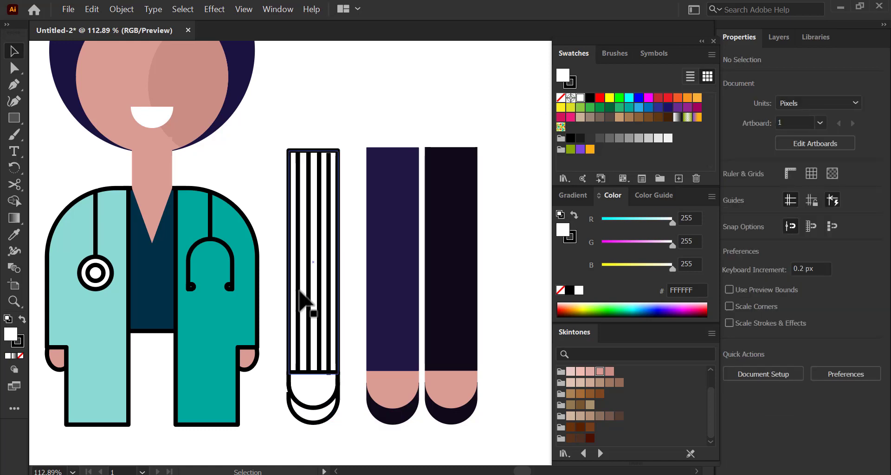
pyautogui.moveTo(300, 302); pyautogui.dragTo(330, 273)
pyautogui.press('Delete')
# Step: Try to align the grouped black stripes with the alignment options, and undo it
pyautogui.click(839, 313)
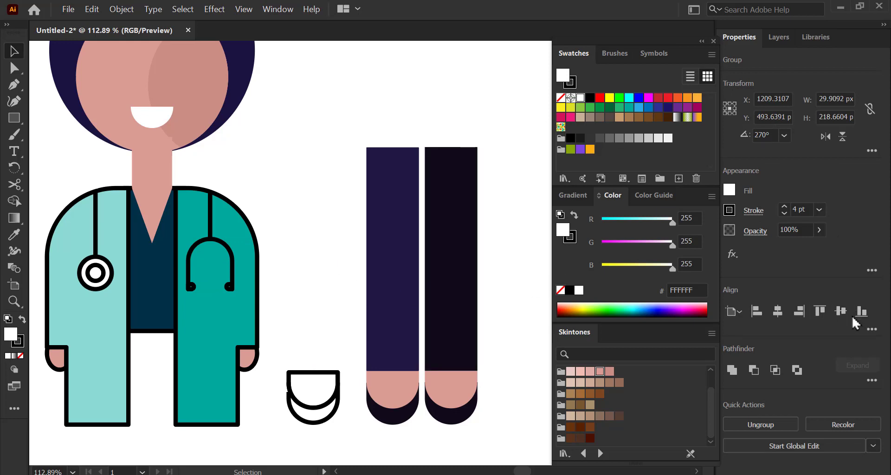
pyautogui.click(871, 330)
pyautogui.click(734, 311)
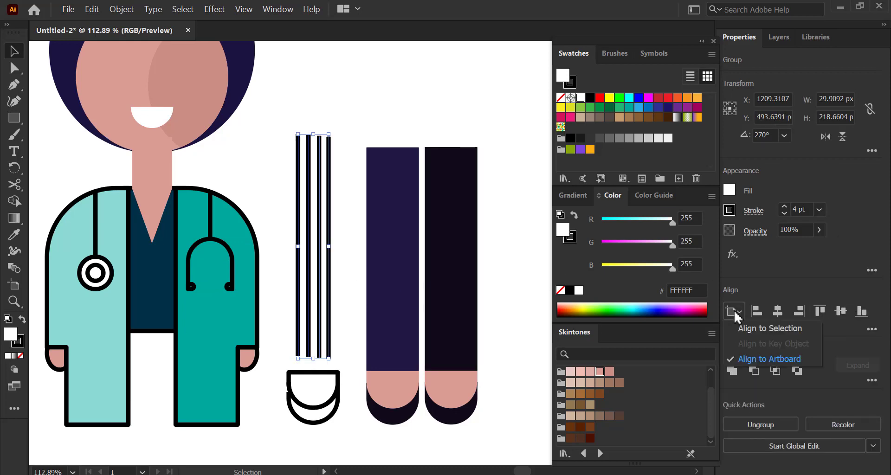
pyautogui.click(760, 333)
pyautogui.click(860, 315)
pyautogui.hotkey('ctrl', 'z')
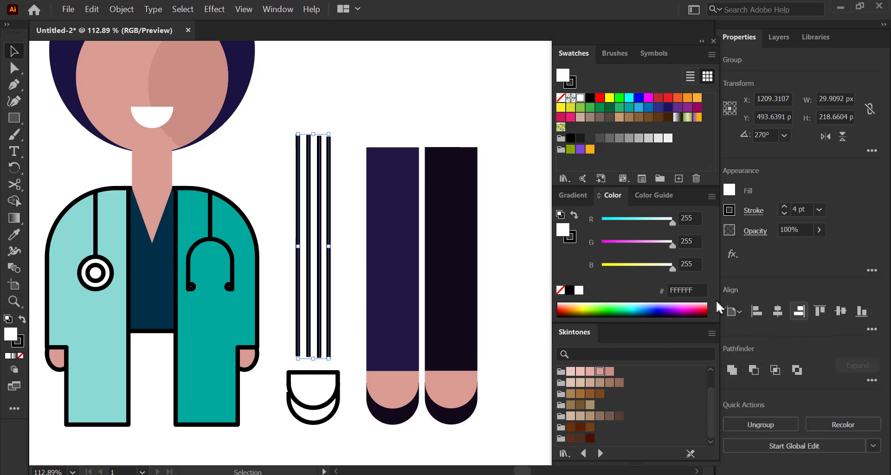
# Step: Ungroup the black stripes, align their uneven ends with each other and regroup them
pyautogui.moveTo(324, 347); pyautogui.dragTo(324, 343)
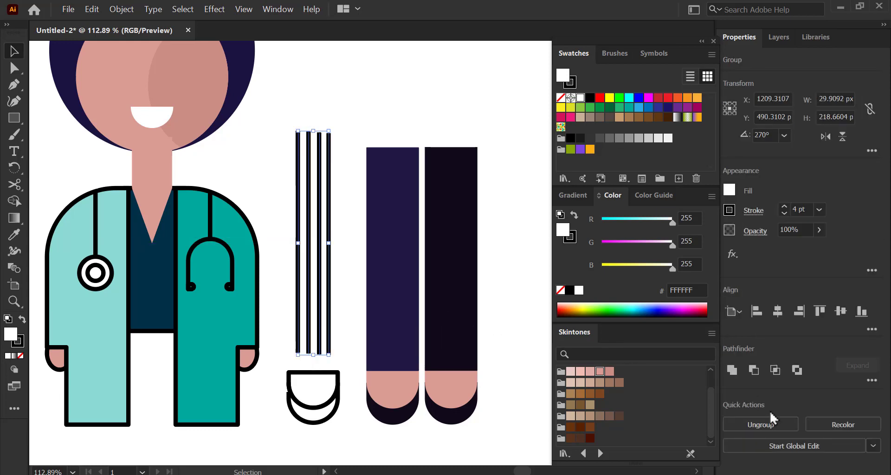
pyautogui.click(769, 424)
pyautogui.click(501, 338)
pyautogui.moveTo(279, 321); pyautogui.dragTo(346, 343)
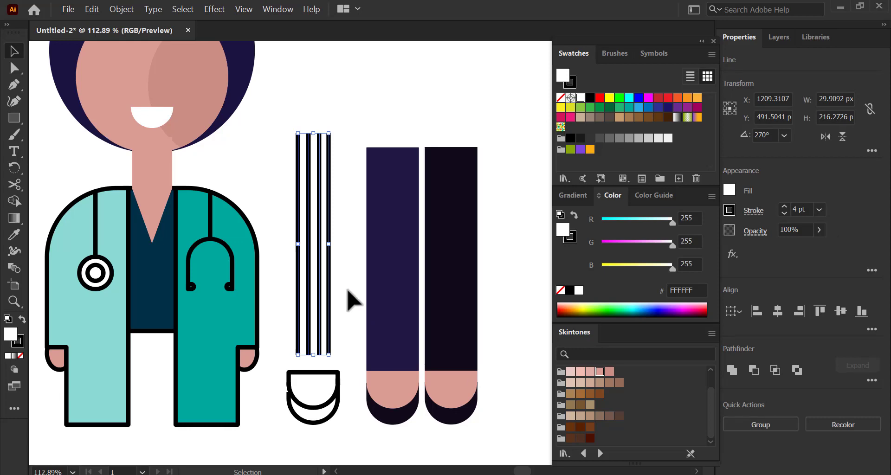
pyautogui.hotkey('ctrl', 'g')
# Step: Bring the stripe group to the front and centre it over the navy 211942 trouser leg
pyautogui.moveTo(325, 288); pyautogui.dragTo(372, 303)
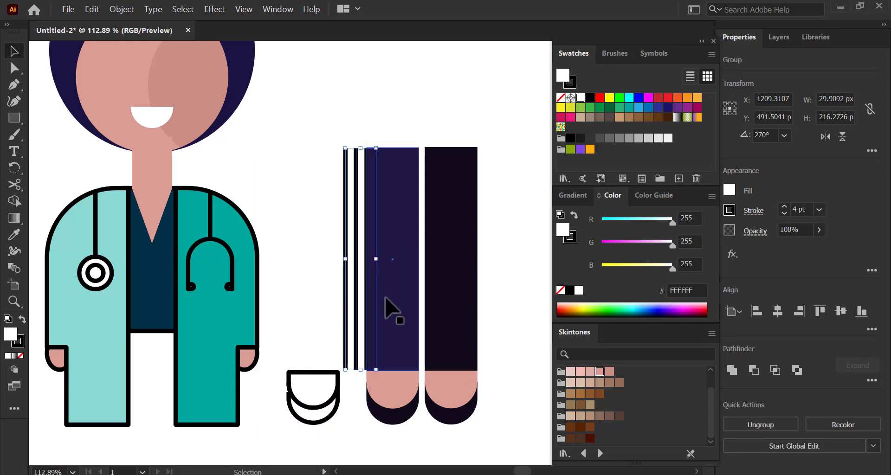
pyautogui.click(183, 11)
pyautogui.moveTo(130, 13)
pyautogui.moveTo(139, 33)
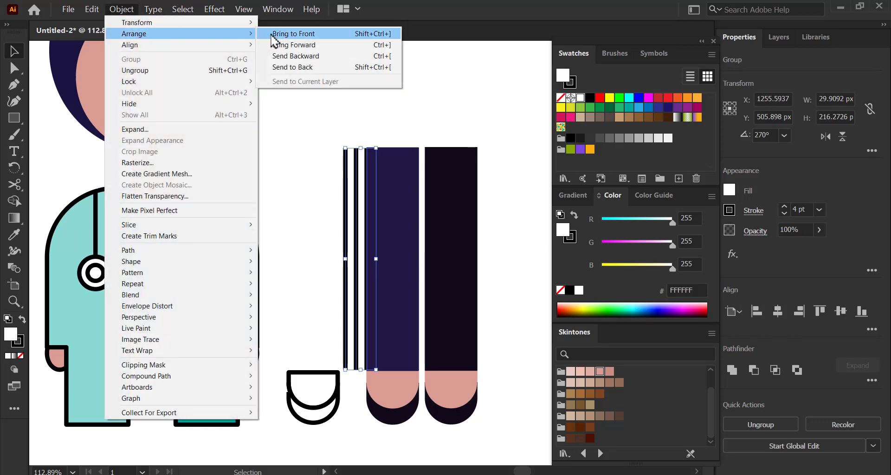
pyautogui.click(273, 35)
pyautogui.click(312, 185)
pyautogui.moveTo(374, 337); pyautogui.dragTo(398, 338)
pyautogui.click(341, 339)
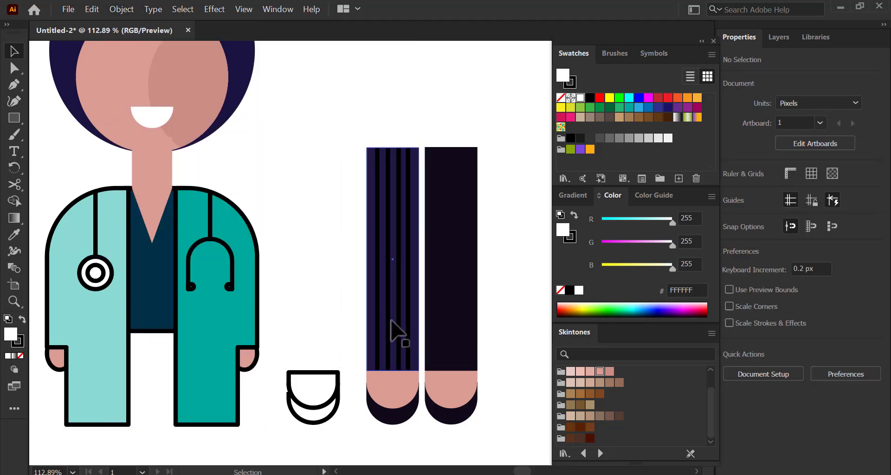
# Step: Copy the stripes onto the near-black trouser leg and delete the leftover outlined foot and shoe
pyautogui.moveTo(398, 336); pyautogui.dragTo(485, 411)
pyautogui.click(421, 311)
pyautogui.hotkey('ctrl', 'g')
pyautogui.moveTo(310, 357); pyautogui.dragTo(315, 432)
pyautogui.press('Delete')
# Step: Move both striped legs into place below the coloured doctor's coat and group them
pyautogui.moveTo(320, 394); pyautogui.dragTo(340, 361)
pyautogui.press('z')
pyautogui.moveTo(411, 344); pyautogui.dragTo(356, 335)
pyautogui.moveTo(364, 358); pyautogui.dragTo(354, 354)
pyautogui.press('v')
pyautogui.moveTo(410, 268); pyautogui.dragTo(258, 375)
pyautogui.hotkey('ctrl', 'g')
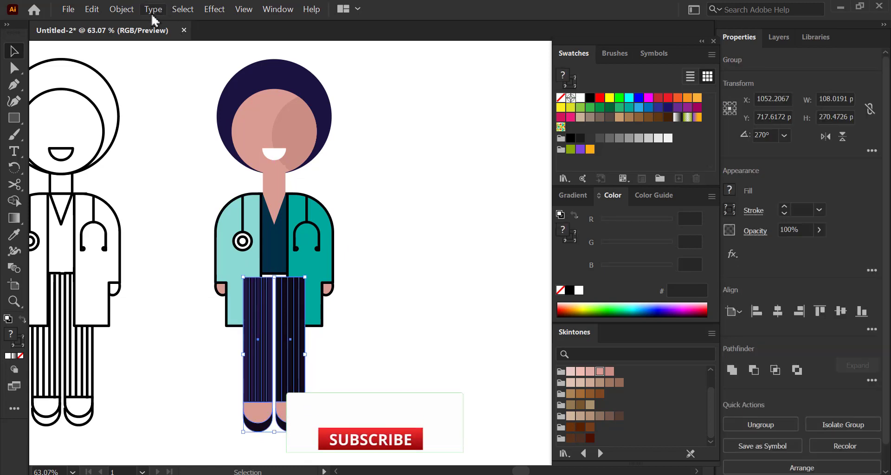
# Step: Send the grouped legs to the back behind the coat and raise them to meet the shirt's hem
pyautogui.click(121, 9)
pyautogui.moveTo(207, 37)
pyautogui.click(343, 67)
pyautogui.click(337, 324)
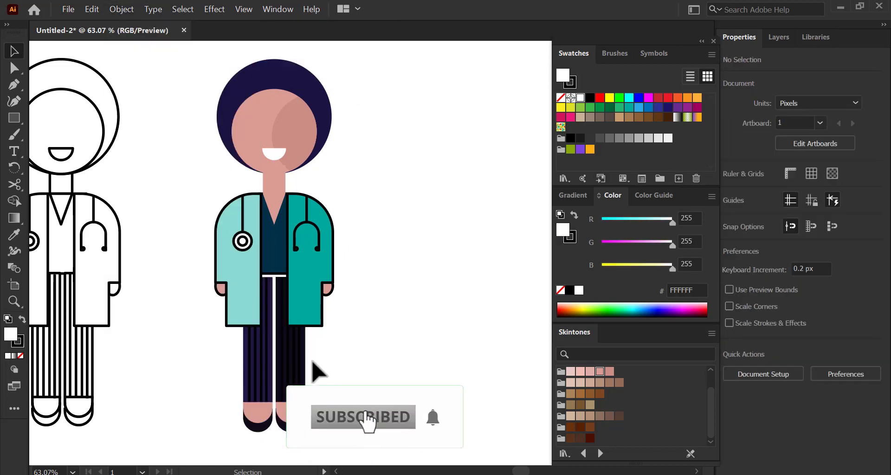
pyautogui.moveTo(287, 371); pyautogui.dragTo(285, 353)
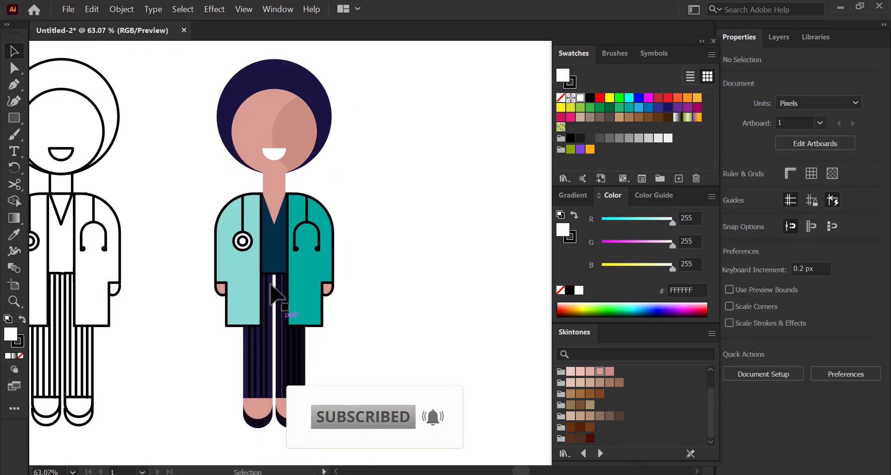
# Step: Extend the dark blue shirt downward so it overlaps the top of the trousers
pyautogui.click(274, 262)
pyautogui.moveTo(274, 273); pyautogui.dragTo(306, 309)
pyautogui.click(372, 303)
pyautogui.press('z')
pyautogui.moveTo(290, 310); pyautogui.dragTo(279, 295)
pyautogui.moveTo(405, 312)
pyautogui.mouseDown()
pyautogui.moveTo(298, 318)
pyautogui.moveTo(397, 318)
pyautogui.mouseUp()
pyautogui.press('v')
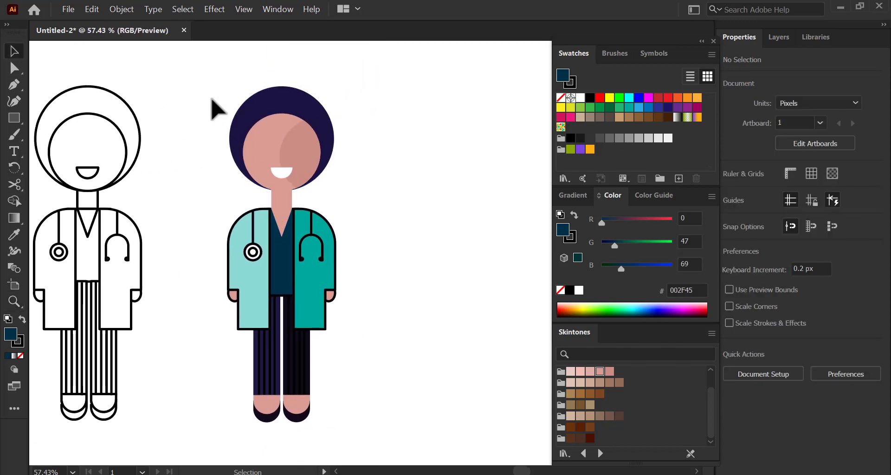
# Step: Try to recolour the hair circle by sampling the near-black striped trouser leg, and undo it
pyautogui.click(298, 102)
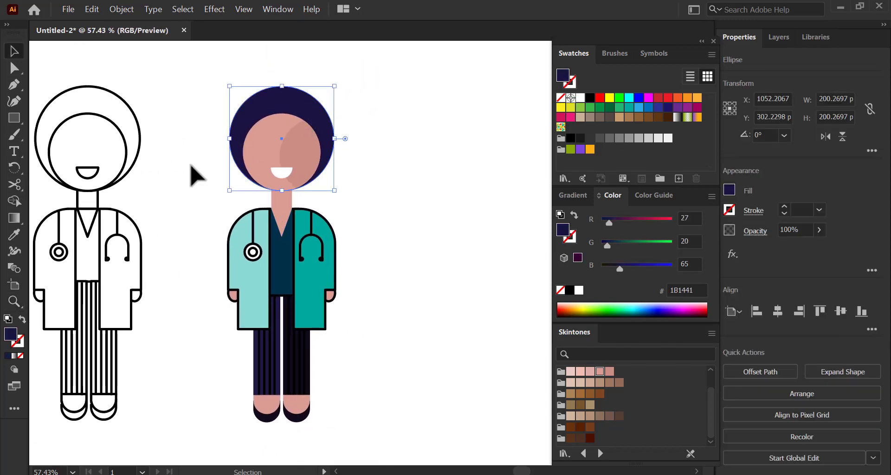
pyautogui.doubleClick(13, 343)
pyautogui.click(854, 276)
pyautogui.press('i')
pyautogui.click(303, 373)
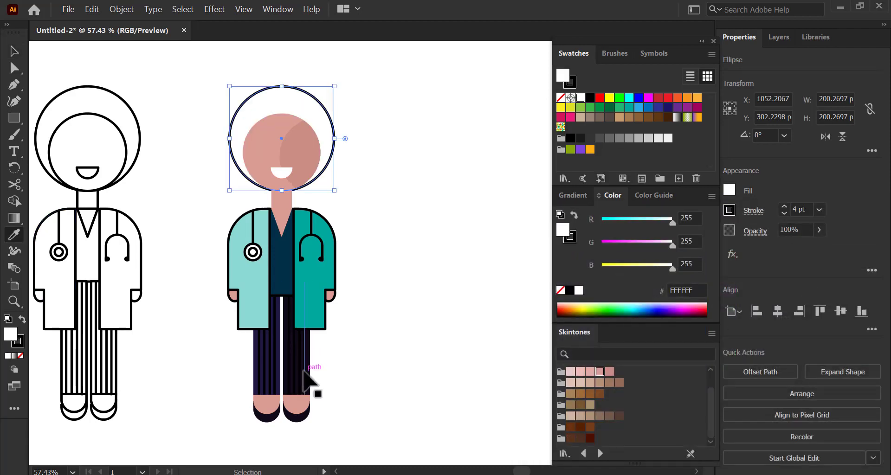
pyautogui.hotkey('ctrl', 'z')
# Step: Recolour the hair circle by sampling the near-black 110B19 shoe with the Eyedropper
pyautogui.click(291, 416)
pyautogui.press('v')
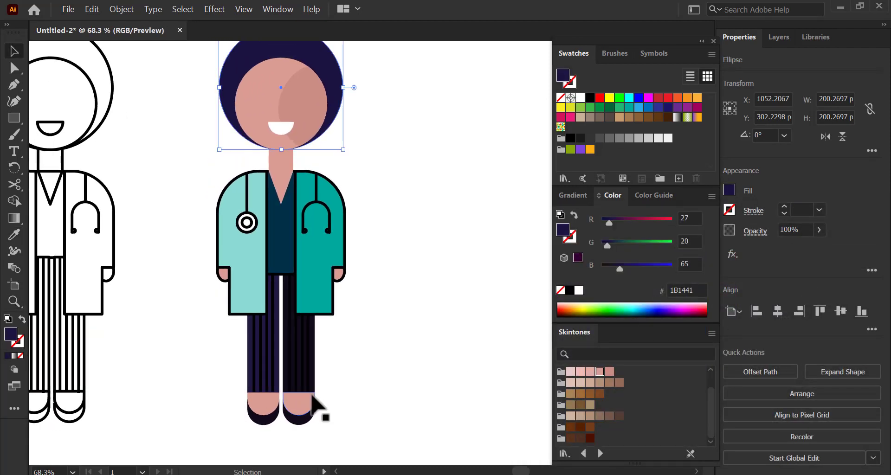
pyautogui.press('i')
pyautogui.click(301, 414)
pyautogui.press('z')
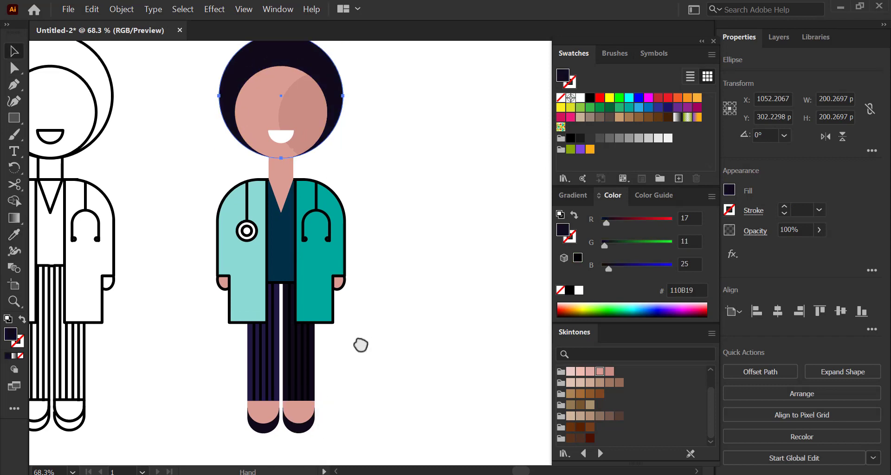
pyautogui.keyDown('alt'); pyautogui.click(361, 343); pyautogui.keyUp('alt')
pyautogui.moveTo(363, 340); pyautogui.dragTo(367, 339)
pyautogui.press('v')
pyautogui.click(370, 346)
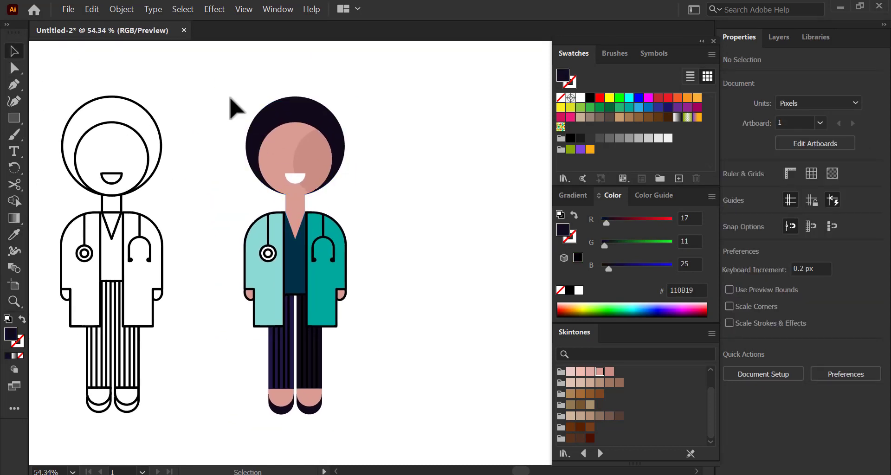
# Step: Group all parts of the coloured doctor into one object
pyautogui.moveTo(218, 86); pyautogui.dragTo(417, 421)
pyautogui.click(753, 427)
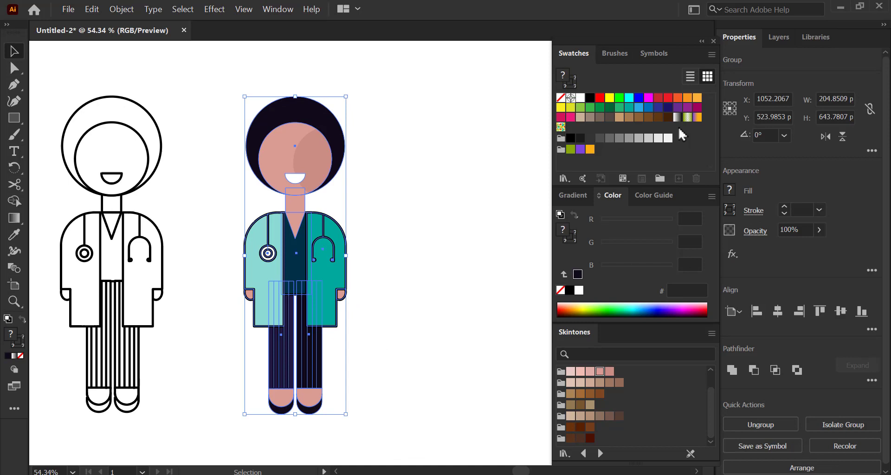
pyautogui.click(383, 207)
pyautogui.moveTo(383, 206); pyautogui.dragTo(417, 199)
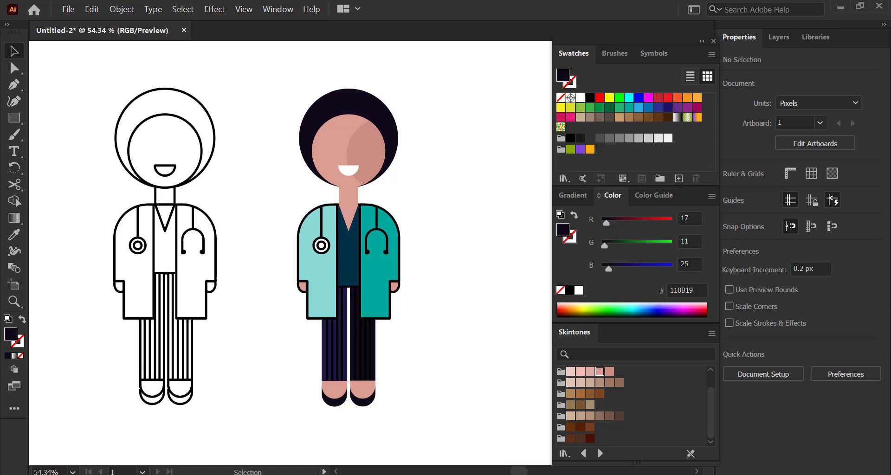
pyautogui.moveTo(428, 219); pyautogui.dragTo(436, 225)
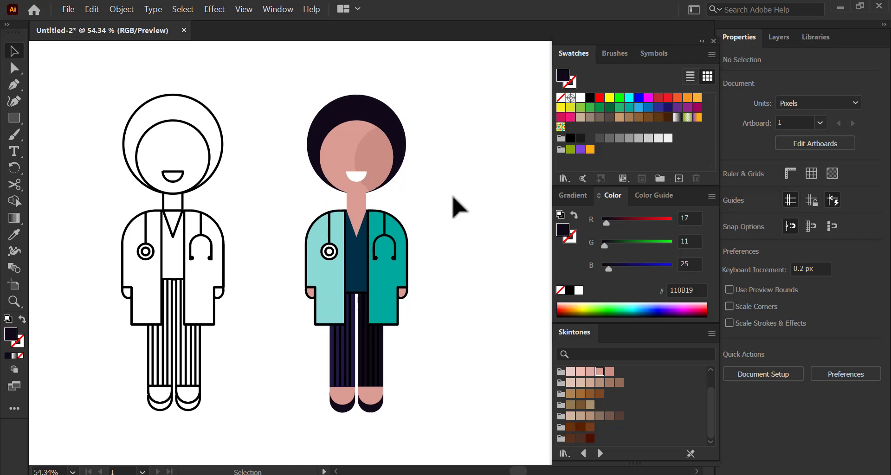